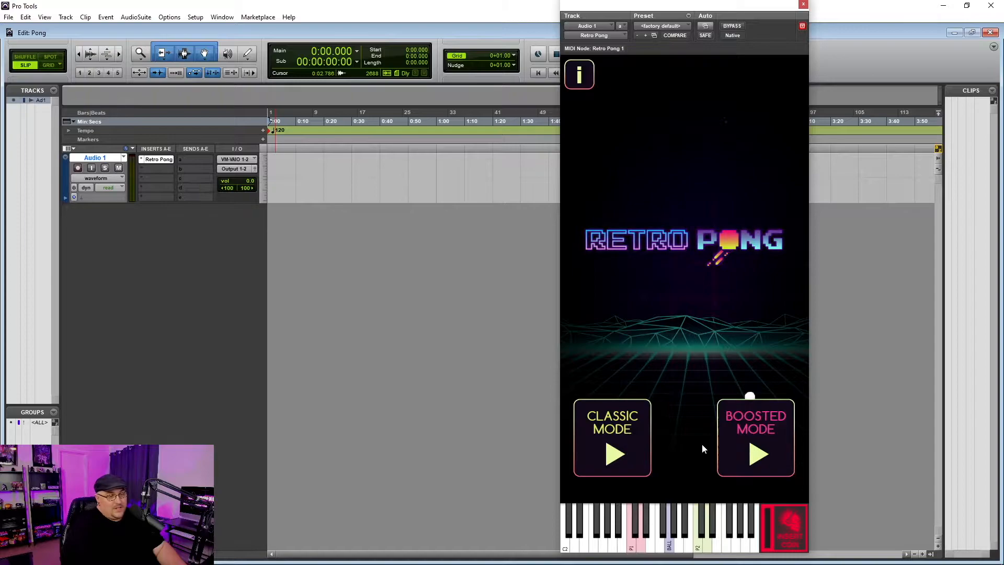
left_click(639, 448)
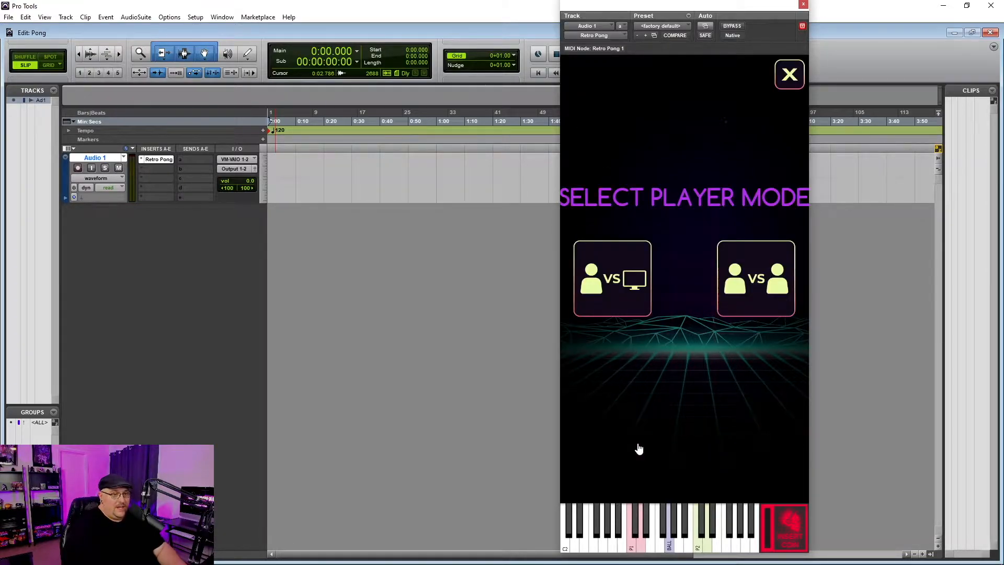
left_click(789, 80)
left_click(755, 440)
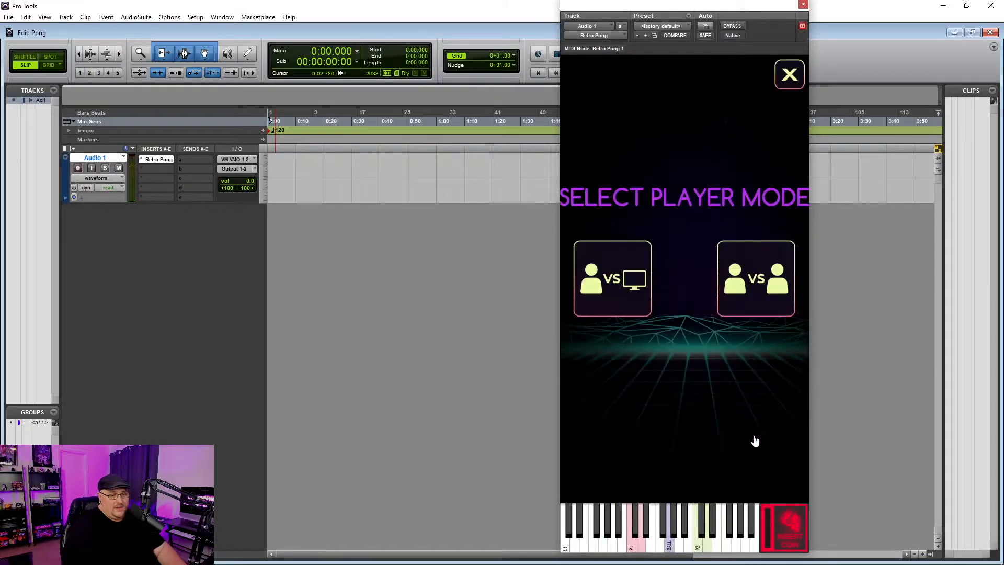
left_click(801, 75)
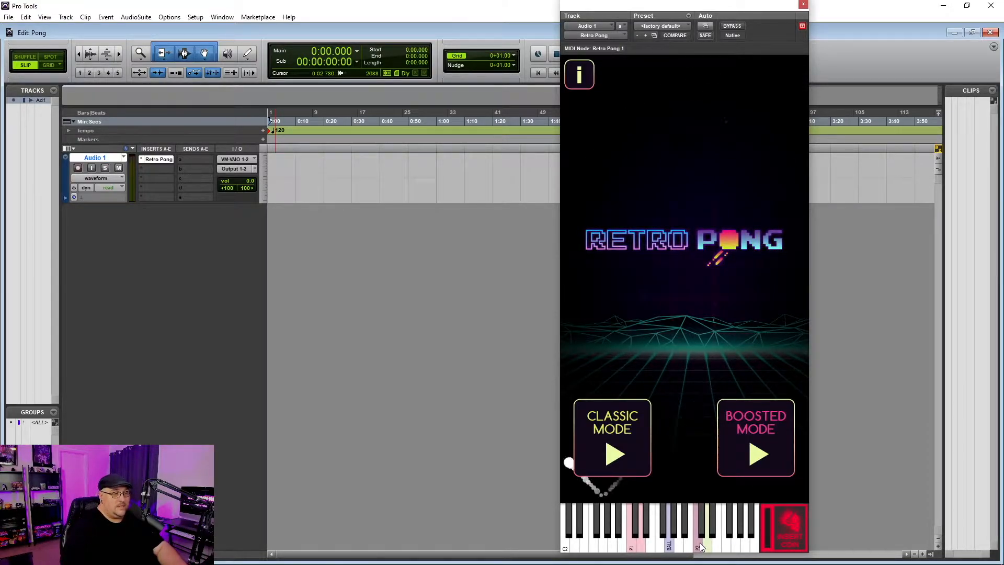
left_click(610, 444)
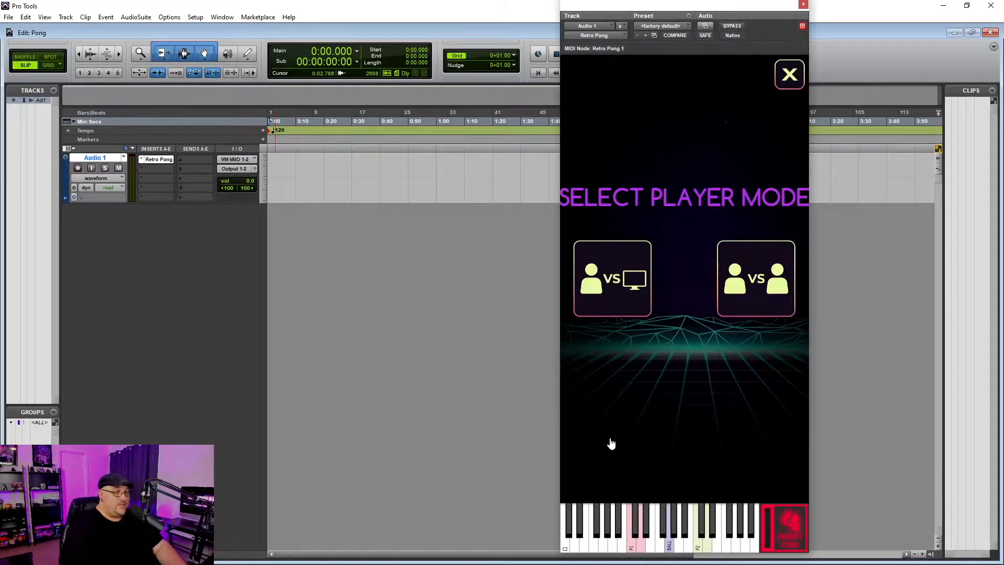
left_click(609, 263)
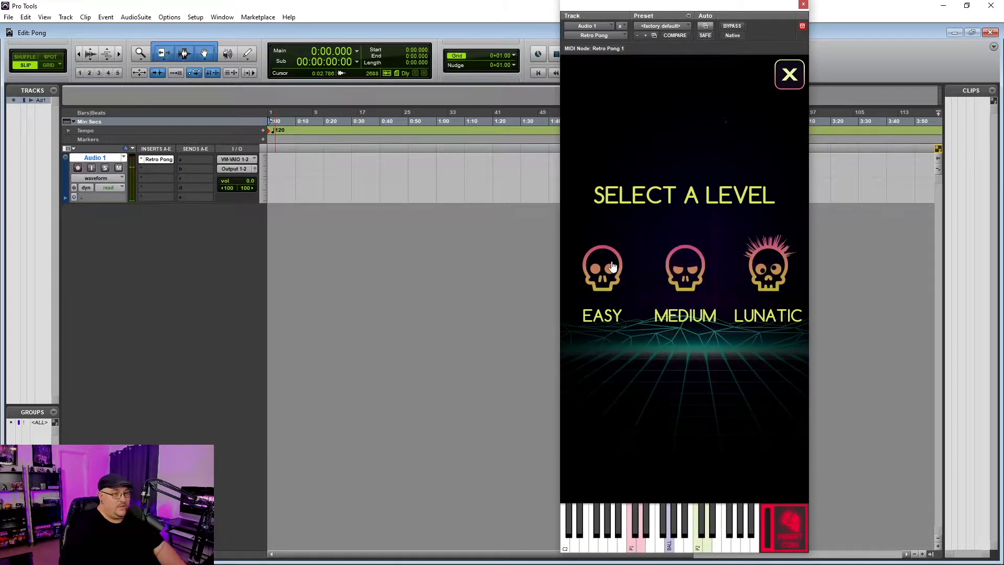
left_click(612, 267)
left_click(690, 285)
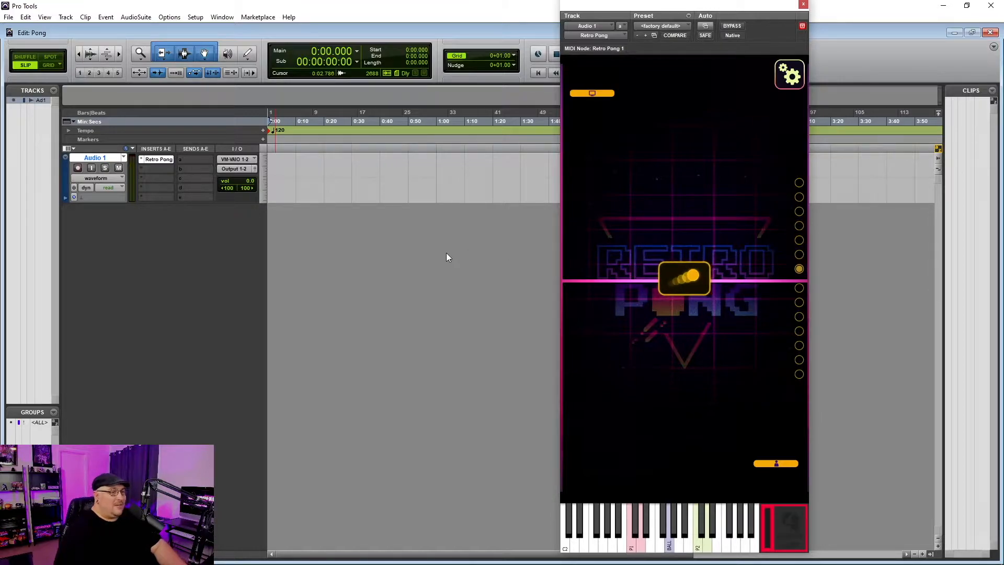
left_click(789, 75)
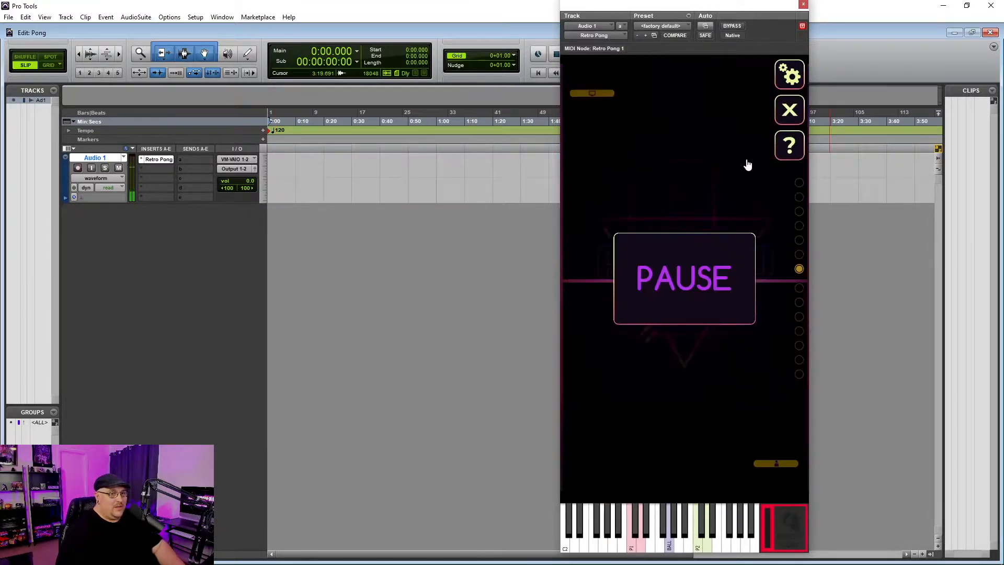
left_click(789, 111)
left_click(719, 341)
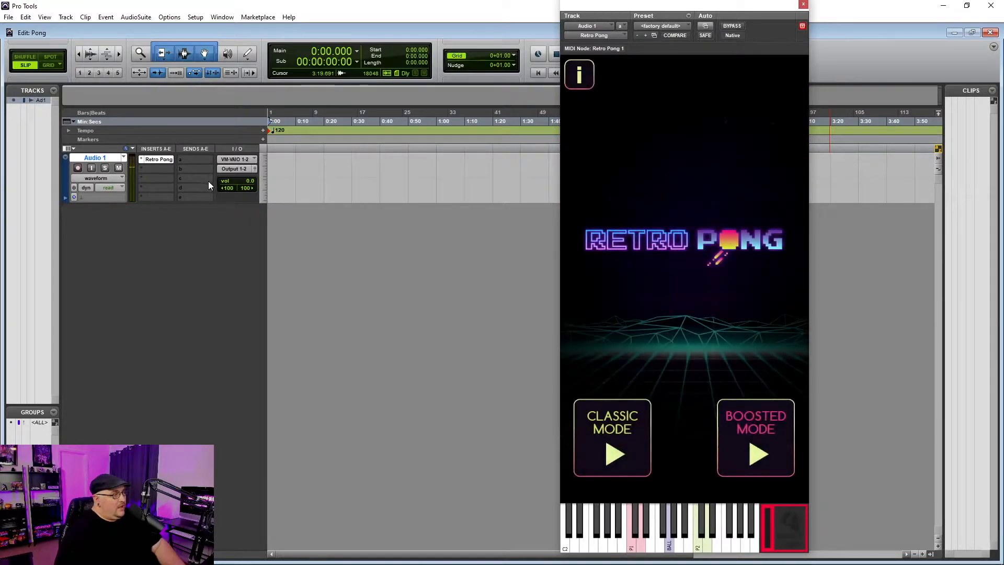
Route Audio 1's send to a new Aux Input track, Aux 1, and audition notes through it
left_click(199, 159)
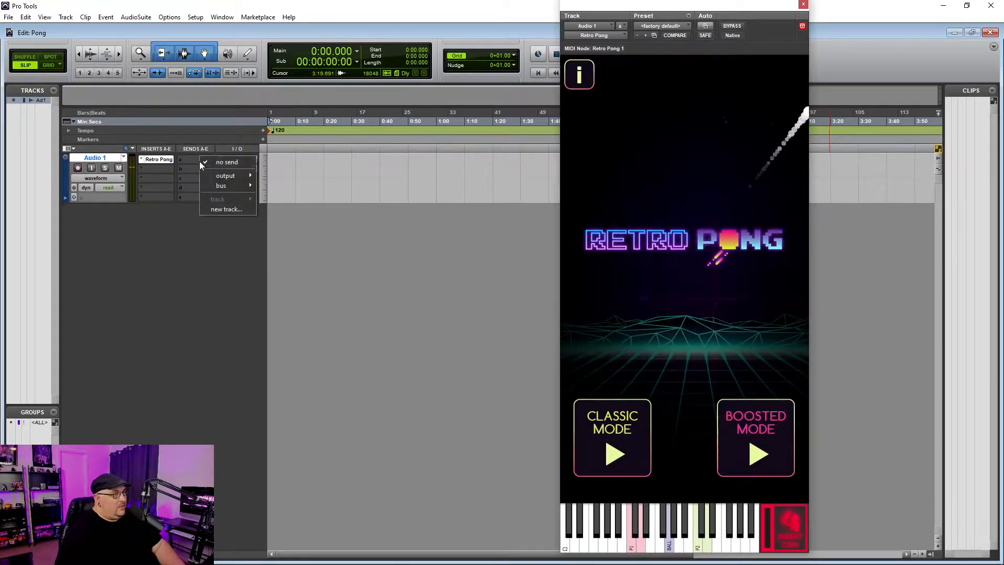
left_click(227, 208)
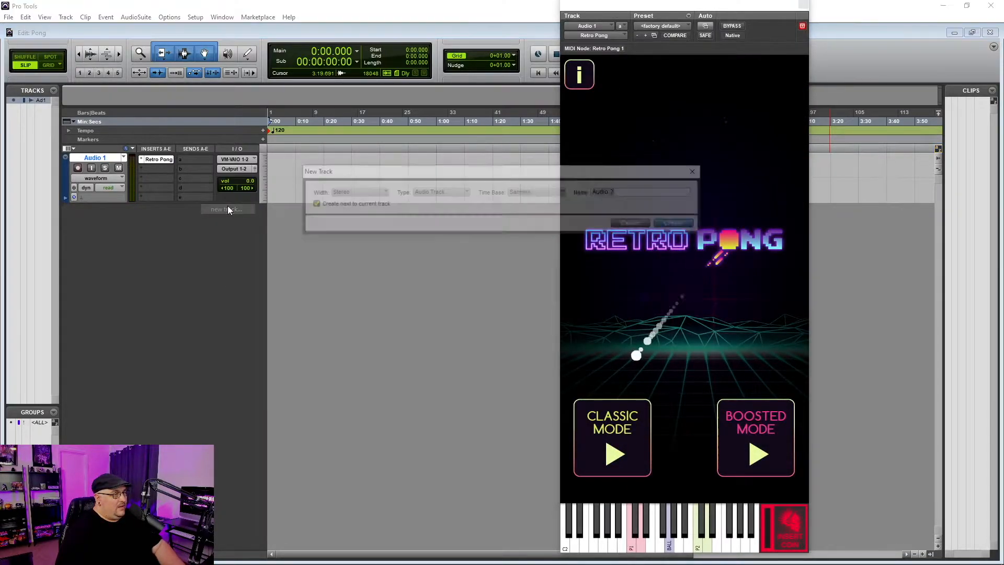
left_click(455, 192)
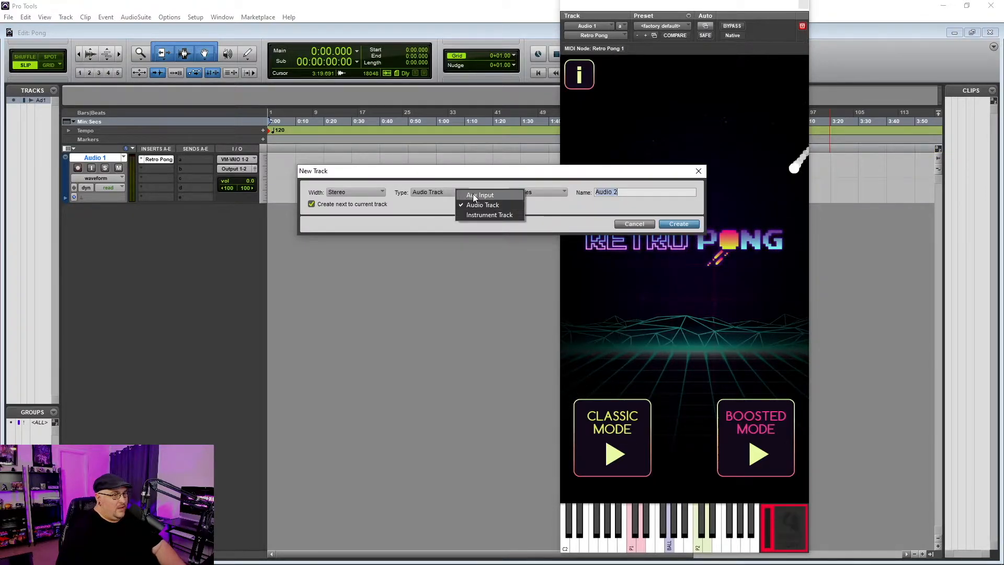
left_click(473, 195)
left_click(679, 224)
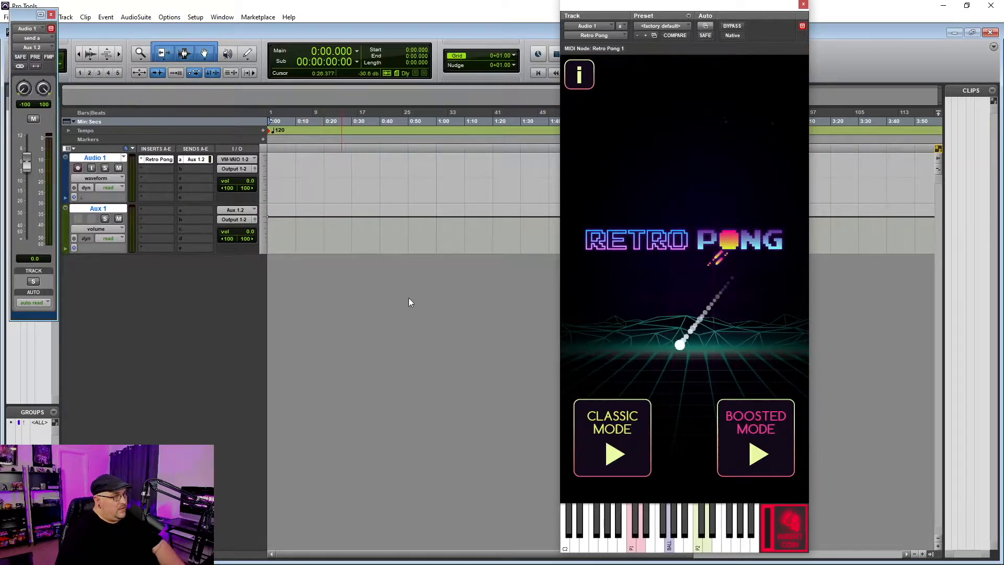
left_click(574, 542)
left_click(569, 532)
left_click(576, 531)
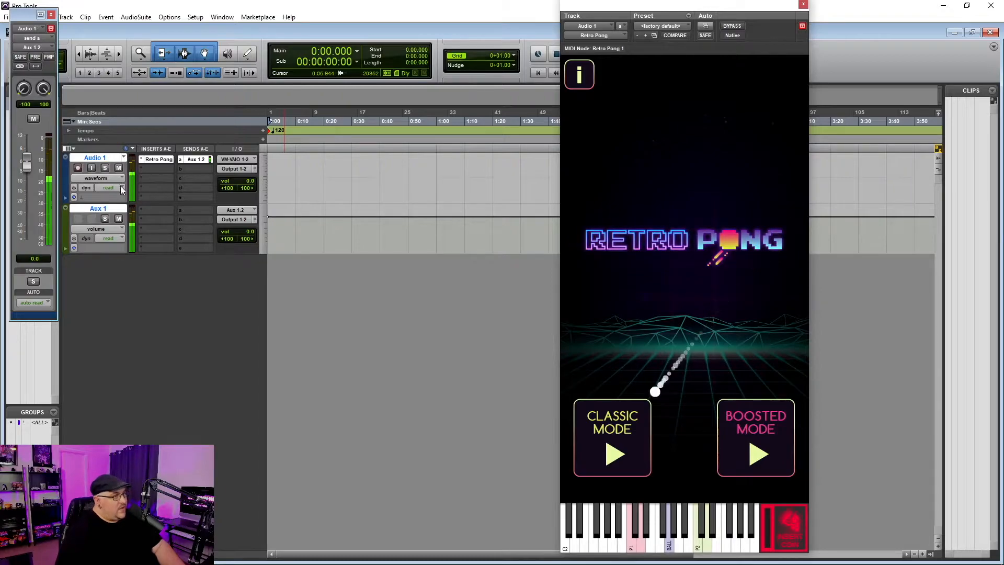
Close the Audio 1 send window and bring up the delay plug-ins for Aux 1's first insert
left_click(51, 15)
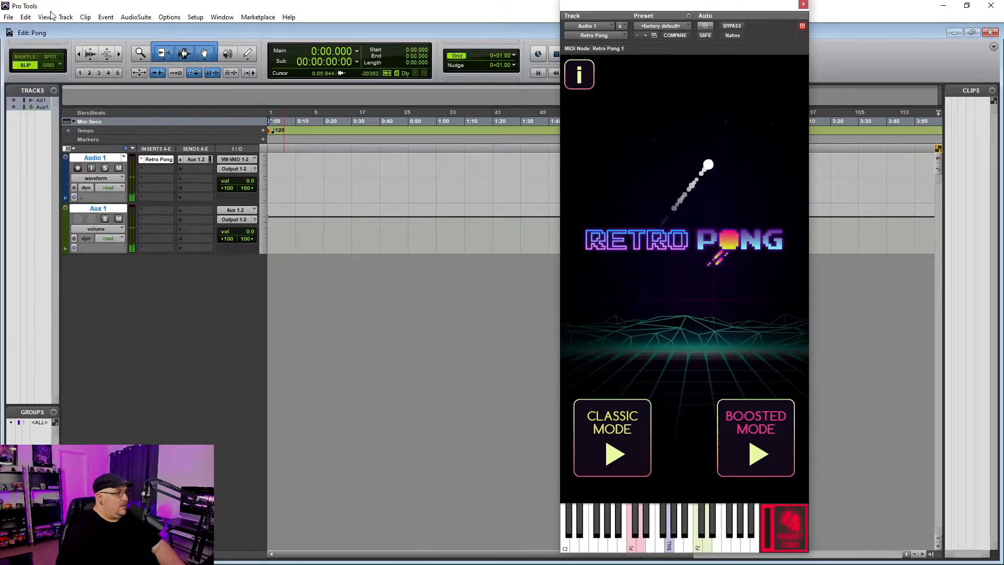
left_click(161, 209)
mouse_move(184, 226)
mouse_move(299, 260)
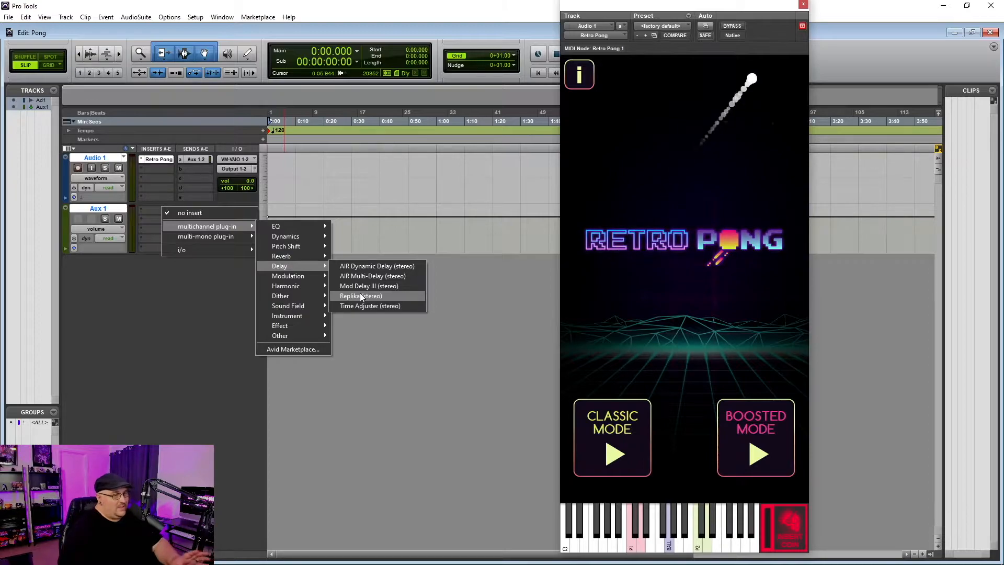
Insert Replika on Aux 1 and place it beside the untargeted Retro Pong window
left_click(360, 295)
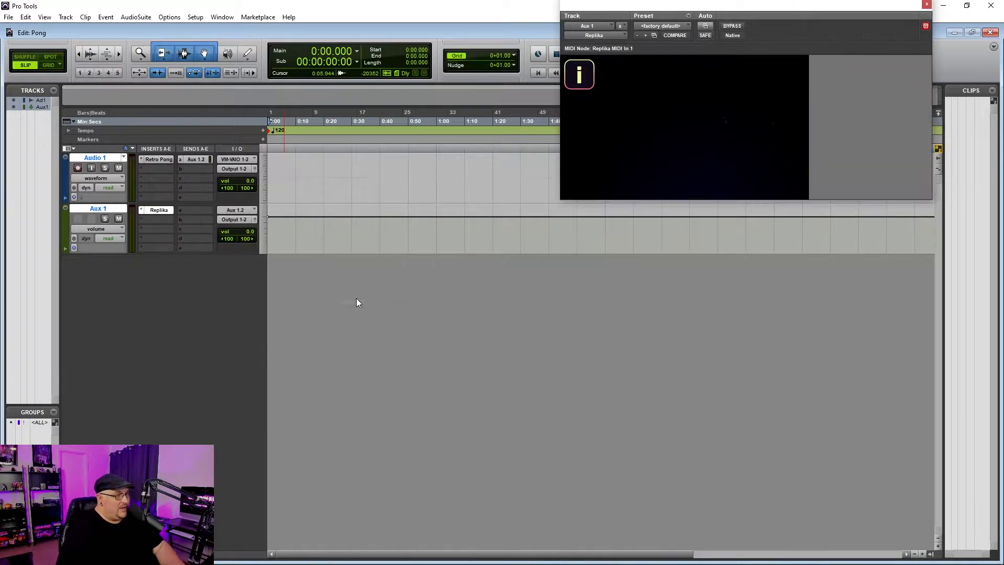
left_click_drag(809, 8, 562, 123)
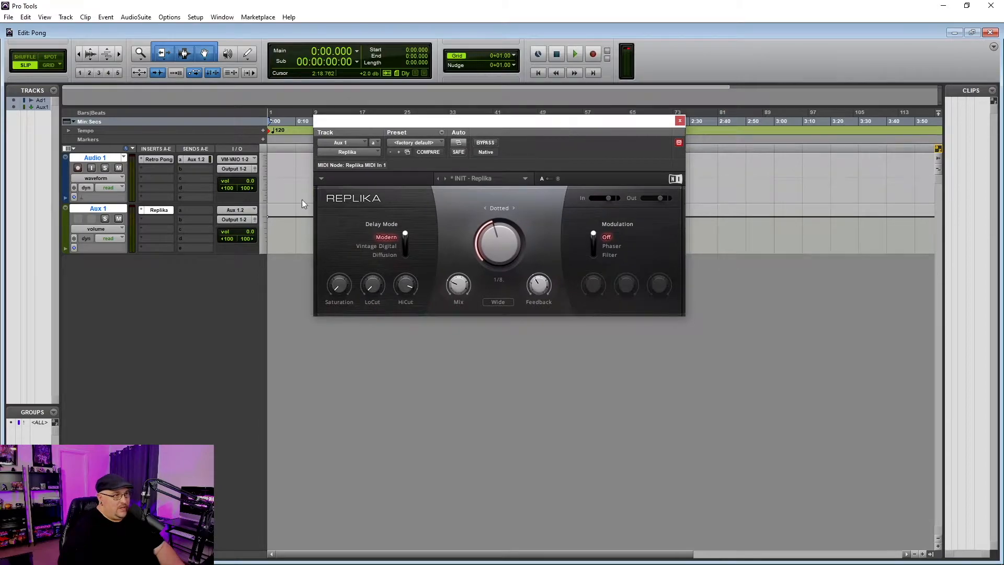
left_click(151, 159)
left_click(554, 142)
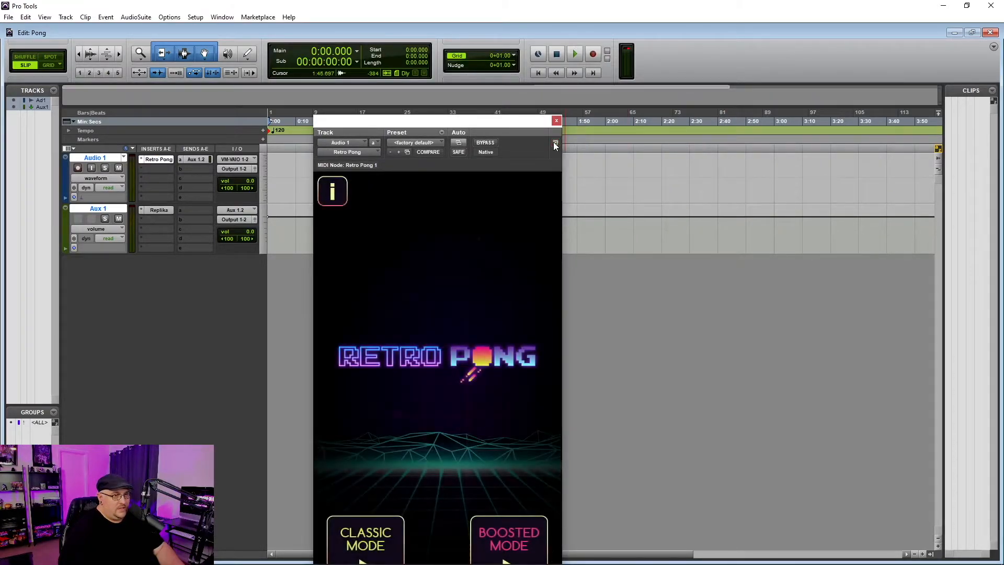
left_click_drag(490, 121, 881, 3)
Reopen Replika, audition two notes through the delay, and bring up its preset list
left_click(160, 210)
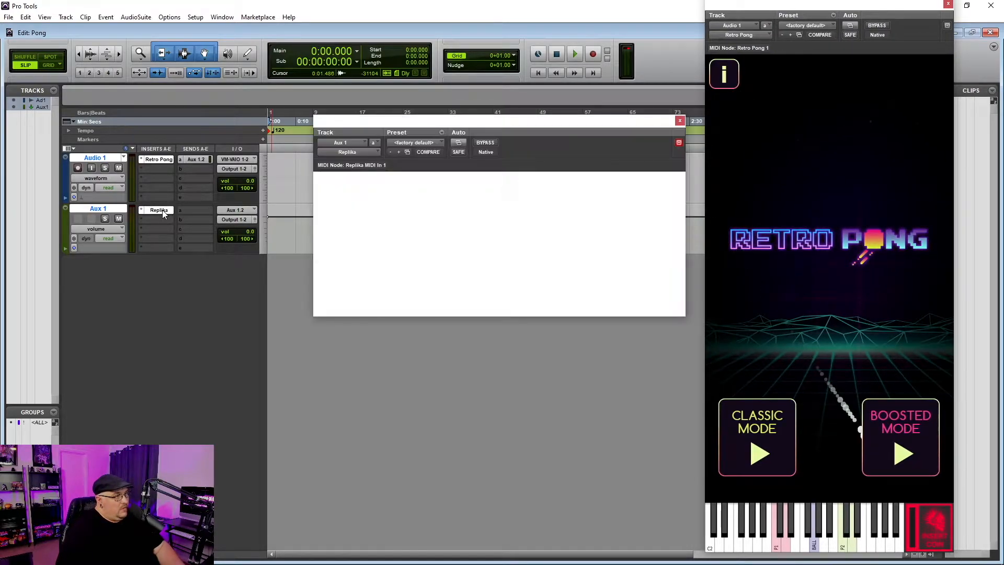
left_click(744, 531)
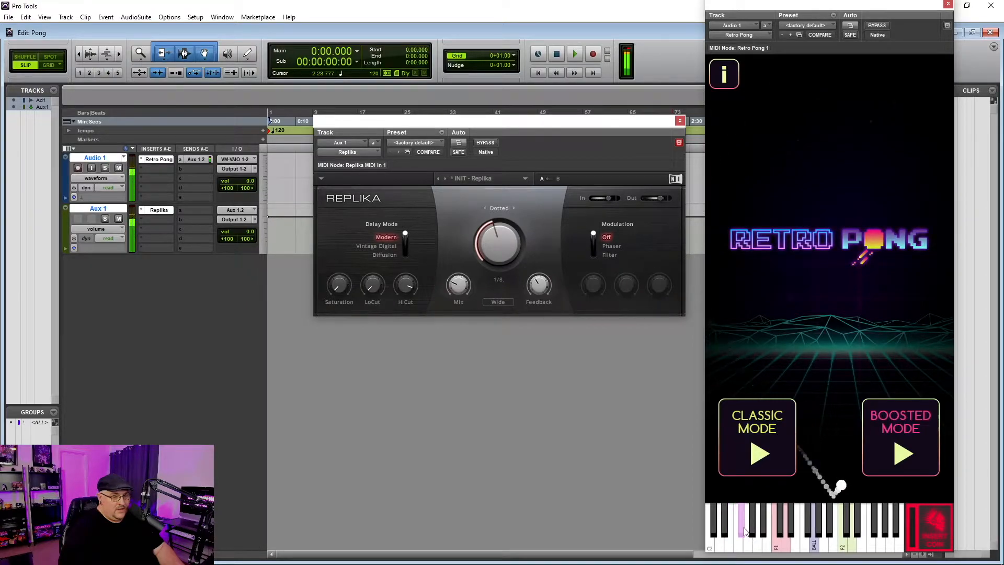
left_click(711, 539)
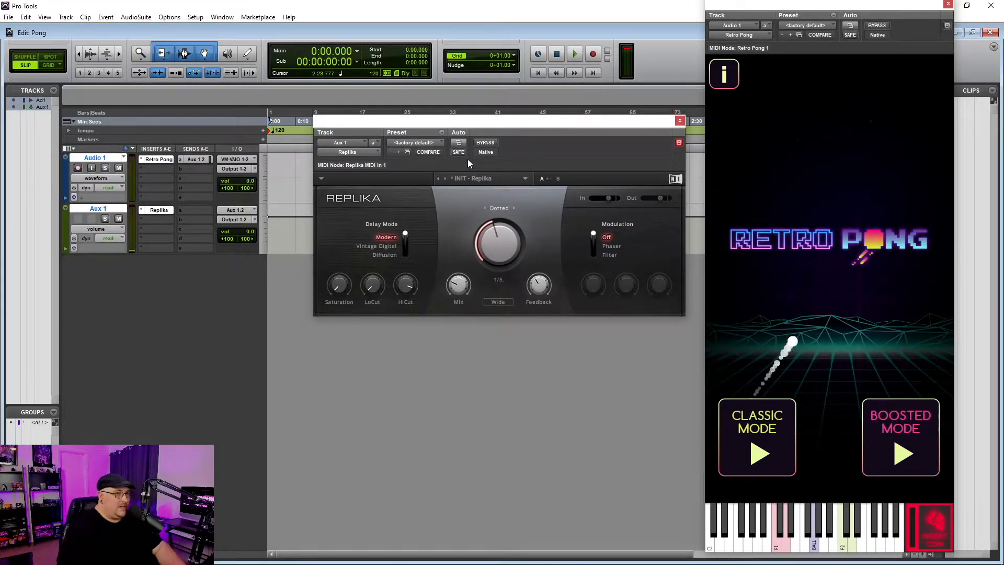
left_click(503, 180)
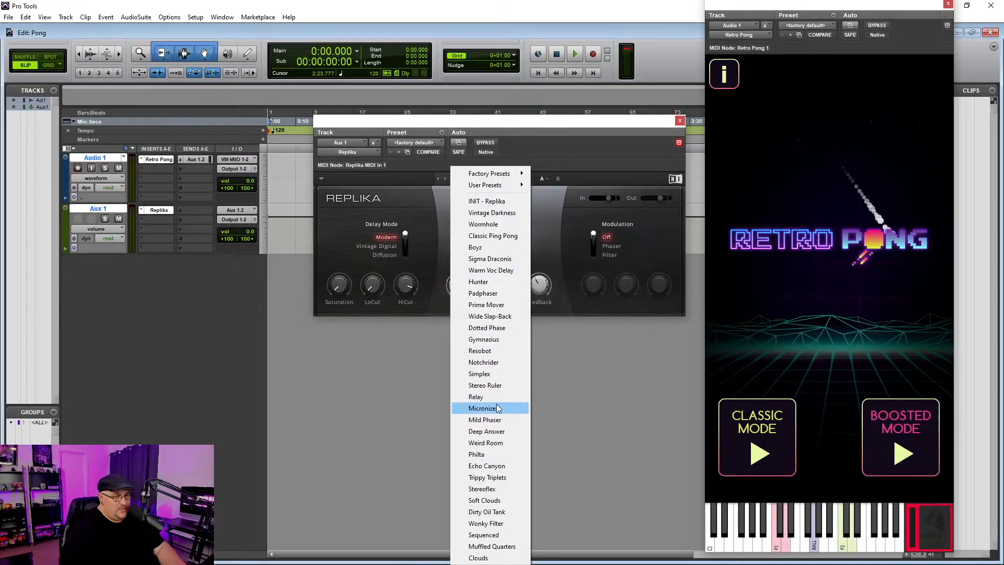
Load Replika's Echo Canyon preset and audition notes down to the lowest C
left_click(496, 465)
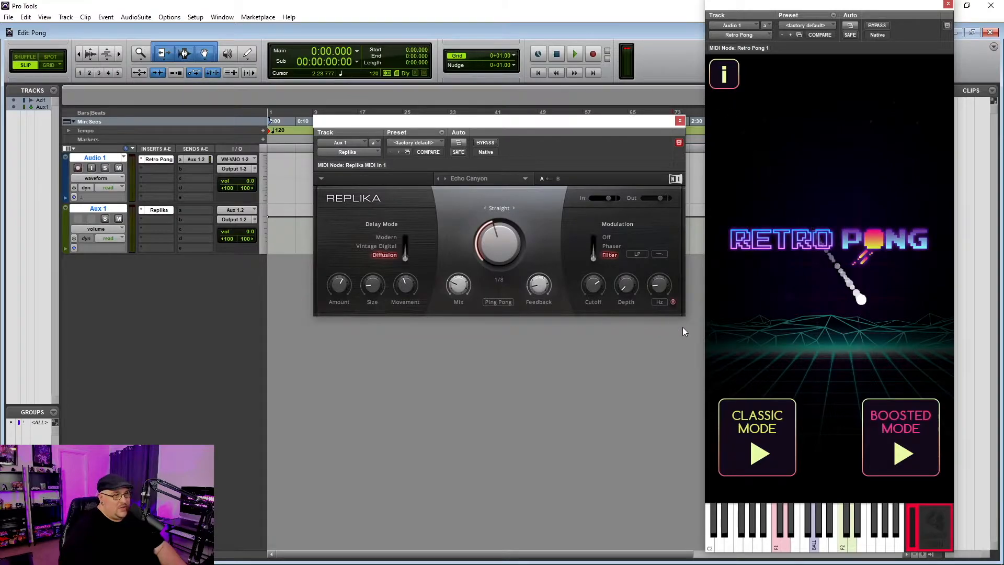
left_click(767, 545)
left_click(739, 546)
left_click(730, 547)
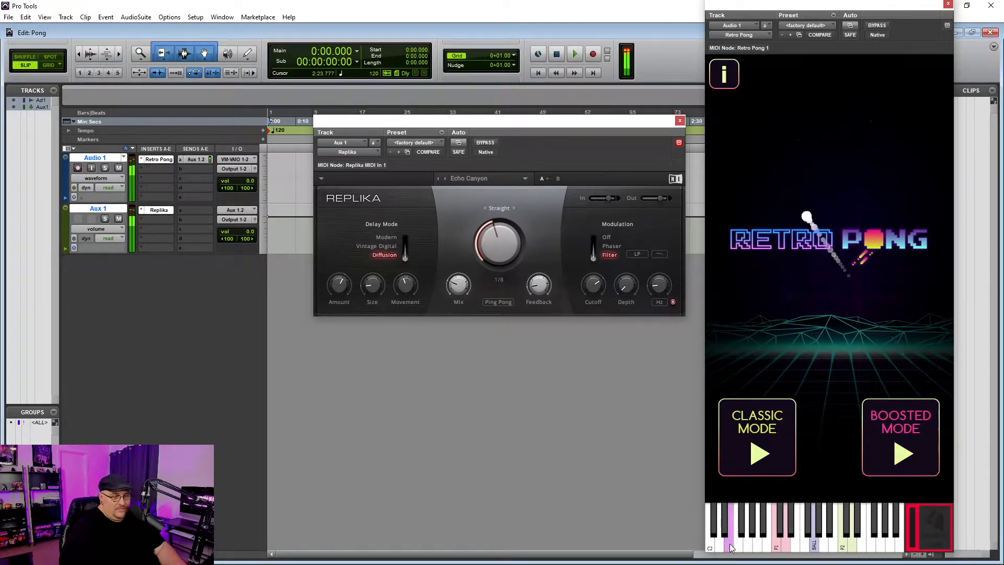
left_click(720, 547)
left_click(710, 549)
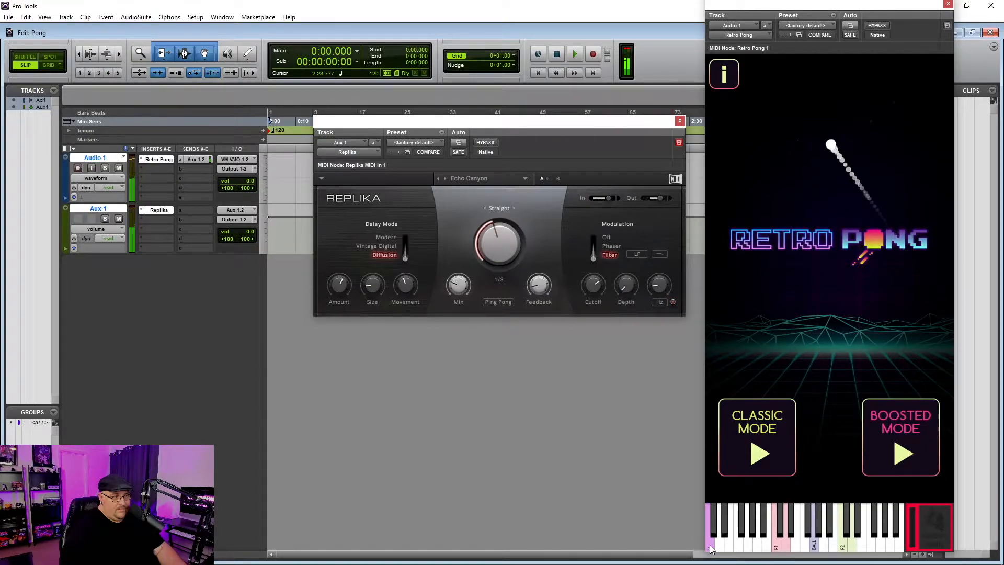
Raise Replika's output slightly, then play C2 and the next notes up to launch a ball
left_click_drag(660, 199, 665, 198)
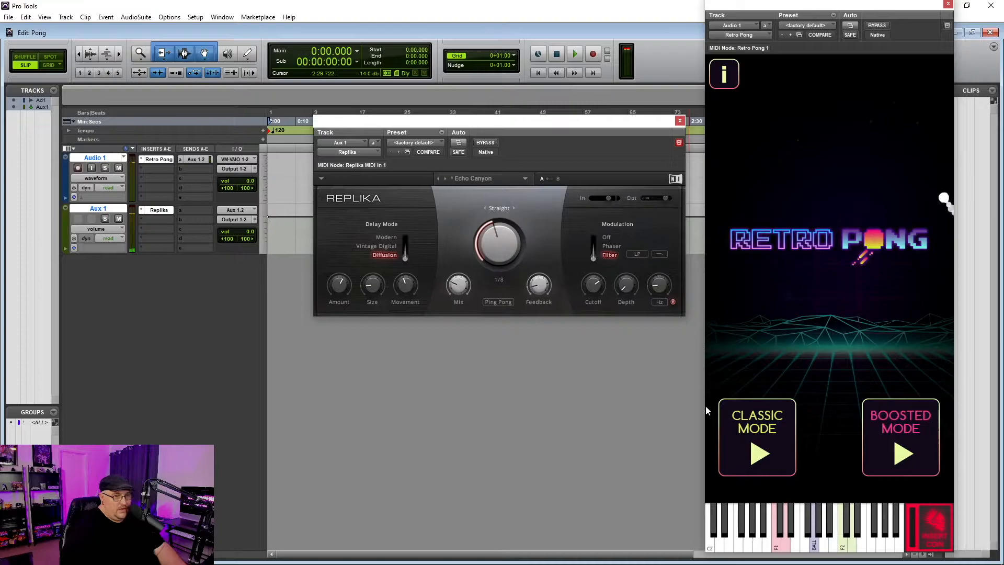
left_click(710, 538)
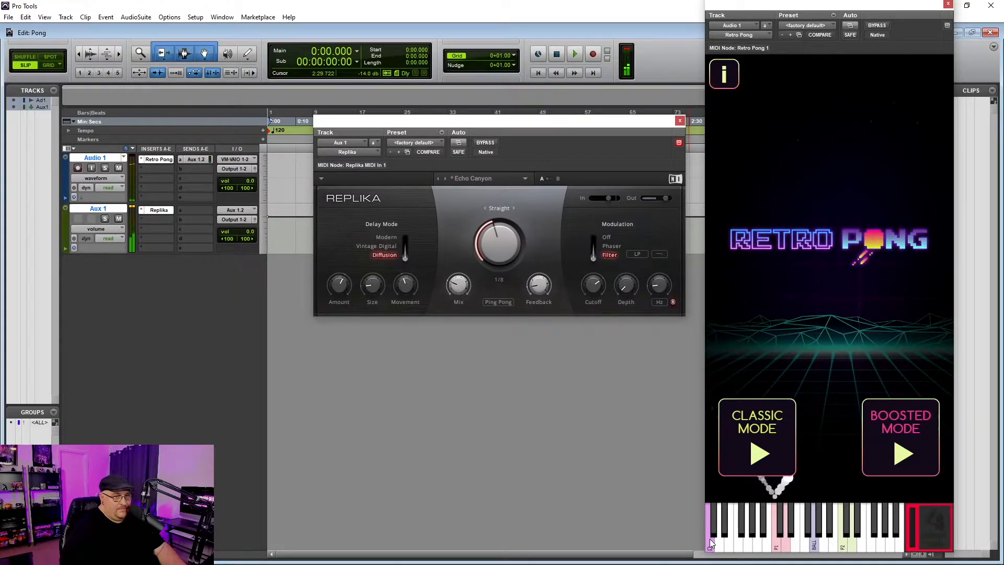
left_click(721, 533)
left_click(739, 527)
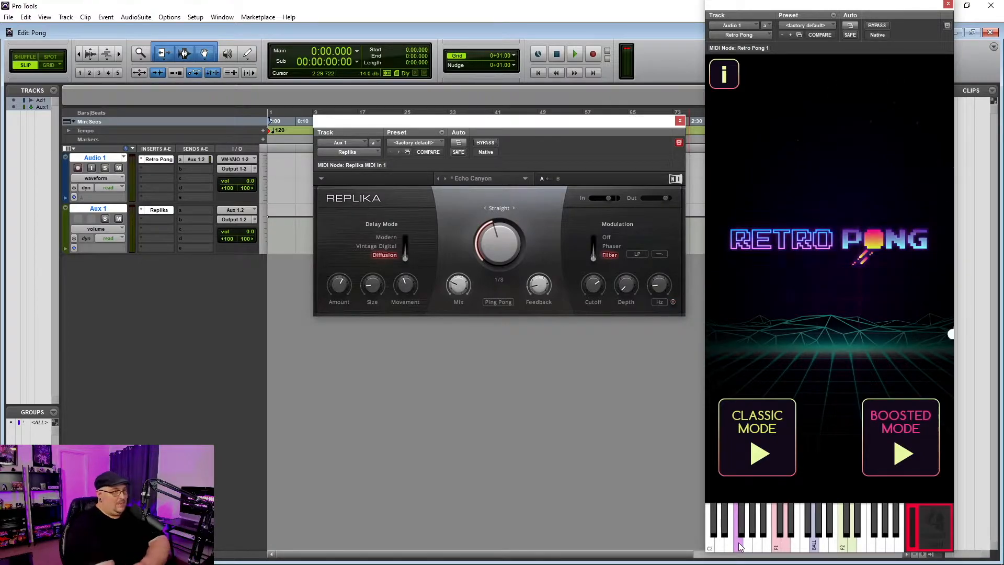
Load Replika's Dirty Oil Tank preset and turn the modulation depth fully up
left_click(516, 179)
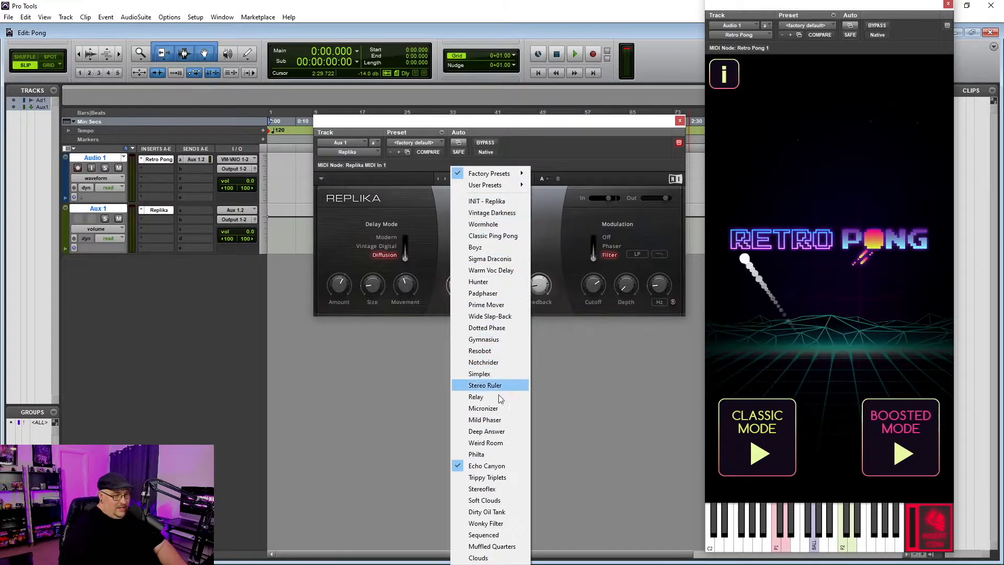
left_click(498, 511)
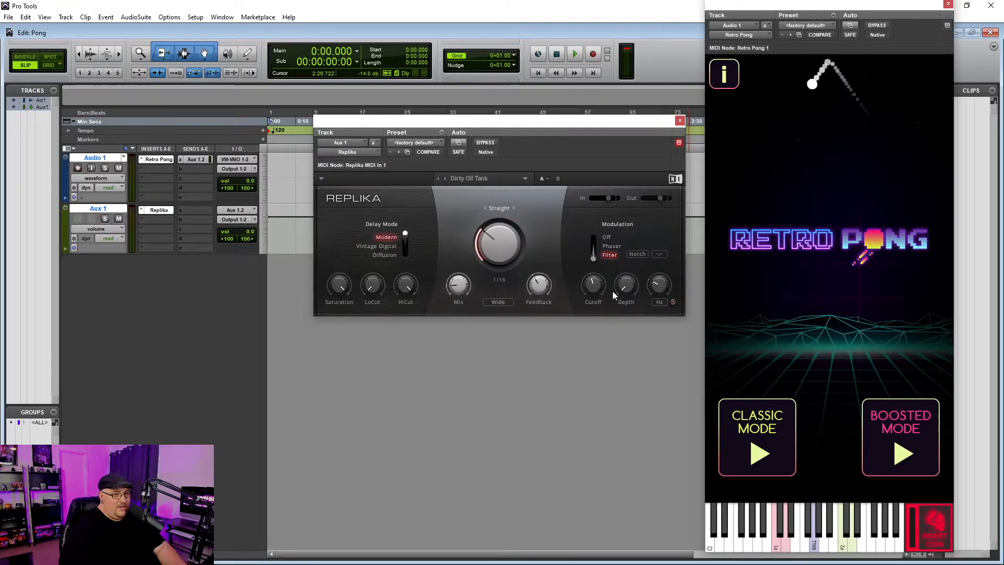
left_click_drag(623, 288, 623, 209)
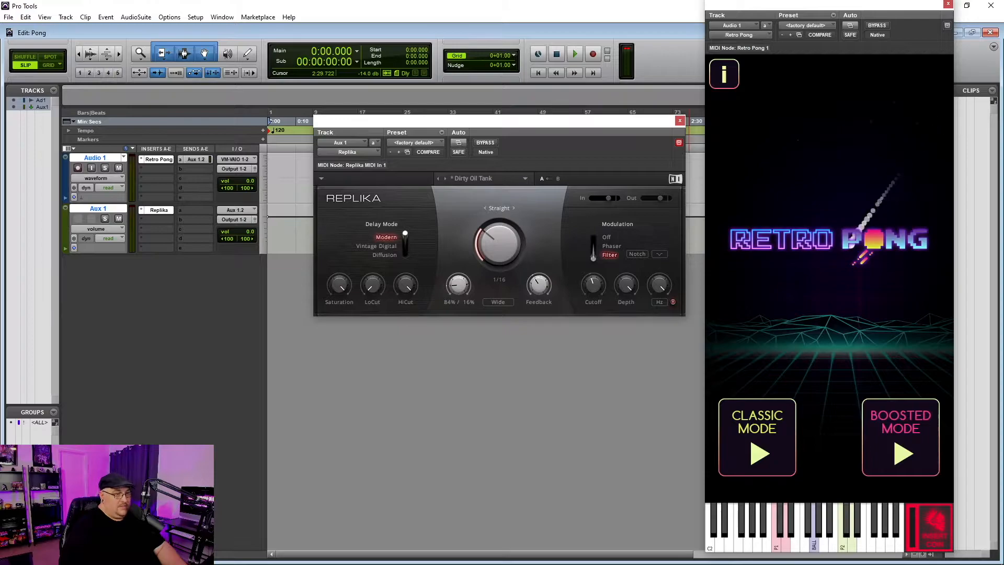
mouse_move(545, 283)
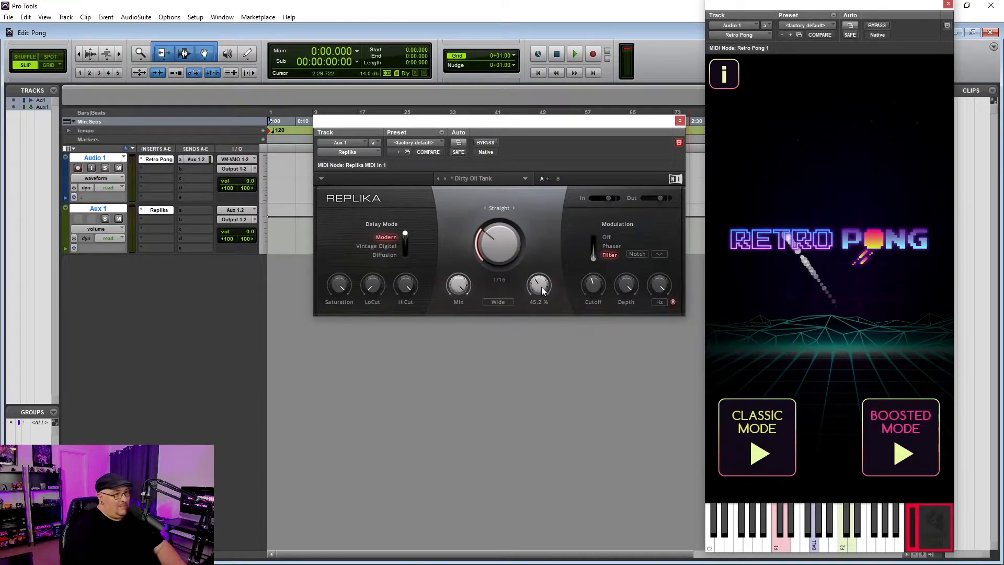
Raise feedback to 76.7%, lower output to -4.3 dB, then crank feedback to 120.0%
left_click_drag(542, 291, 542, 275)
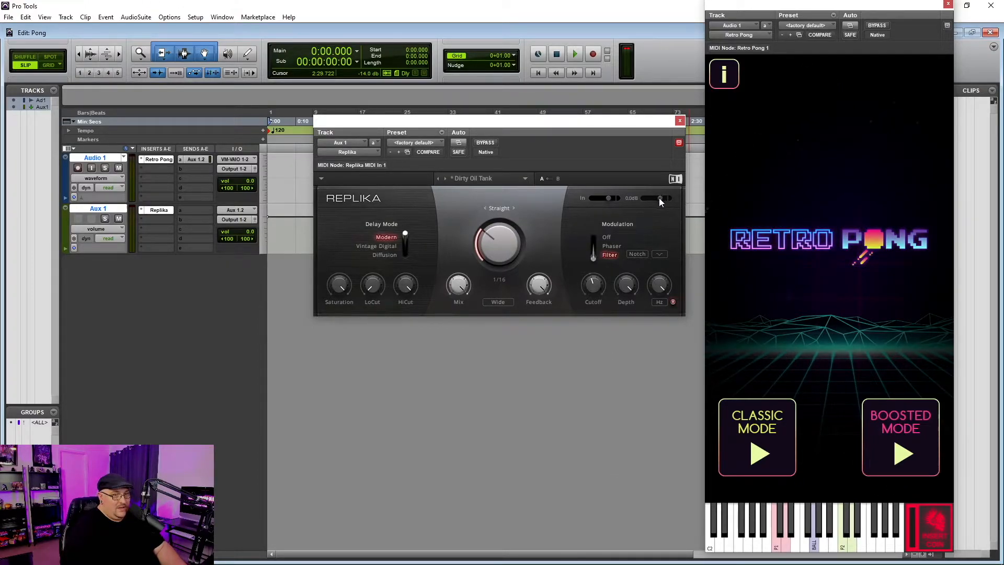
left_click_drag(660, 197, 654, 198)
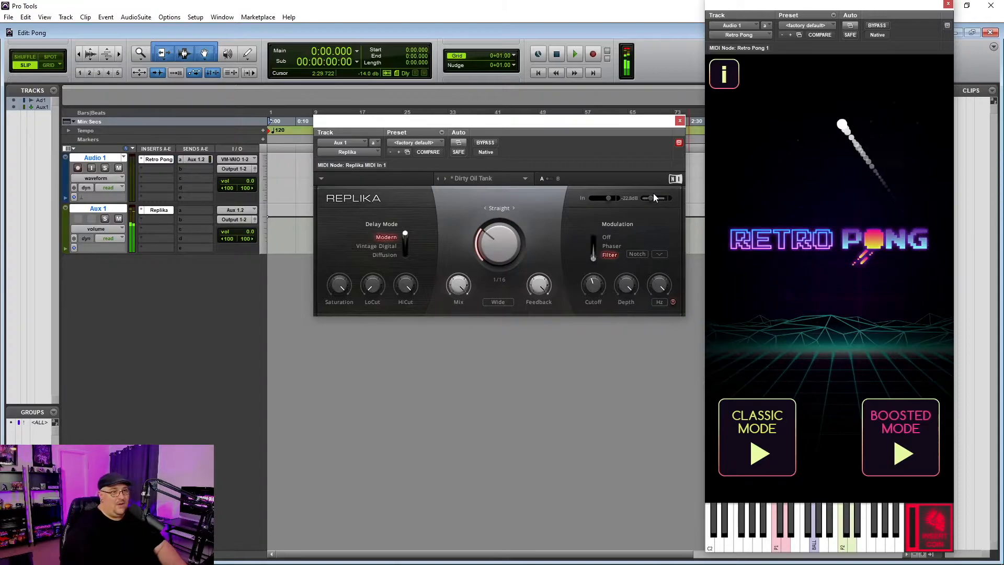
mouse_move(542, 286)
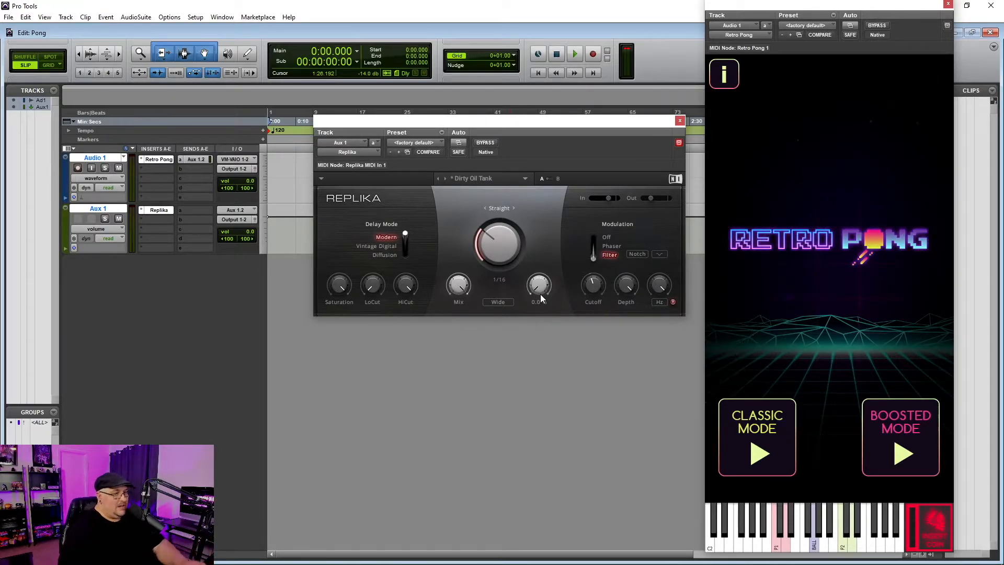
left_click_drag(541, 287, 540, 245)
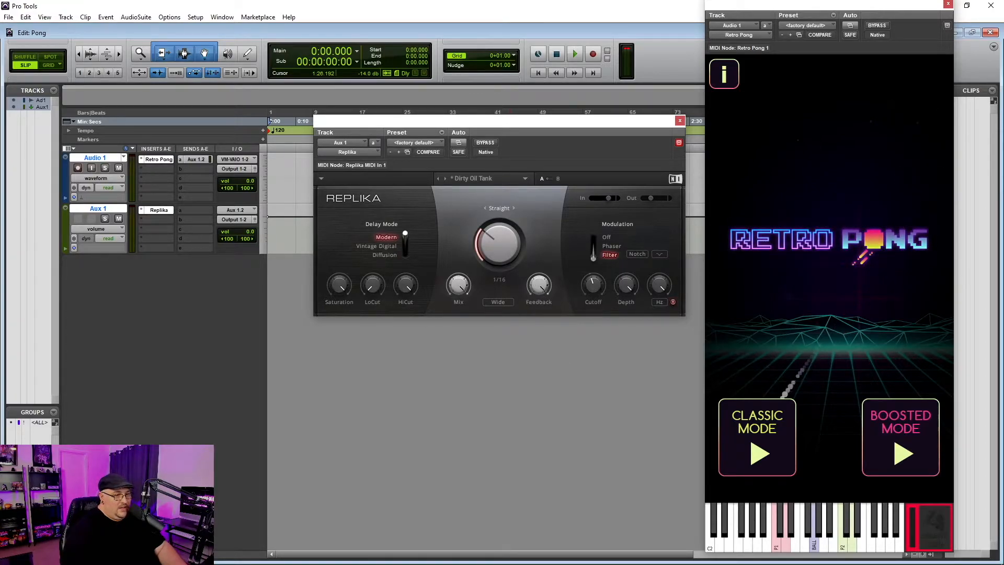
Play C2, D2 and the next note, lowering output about 2 dB with feedback kept at 120.0%
left_click(709, 547)
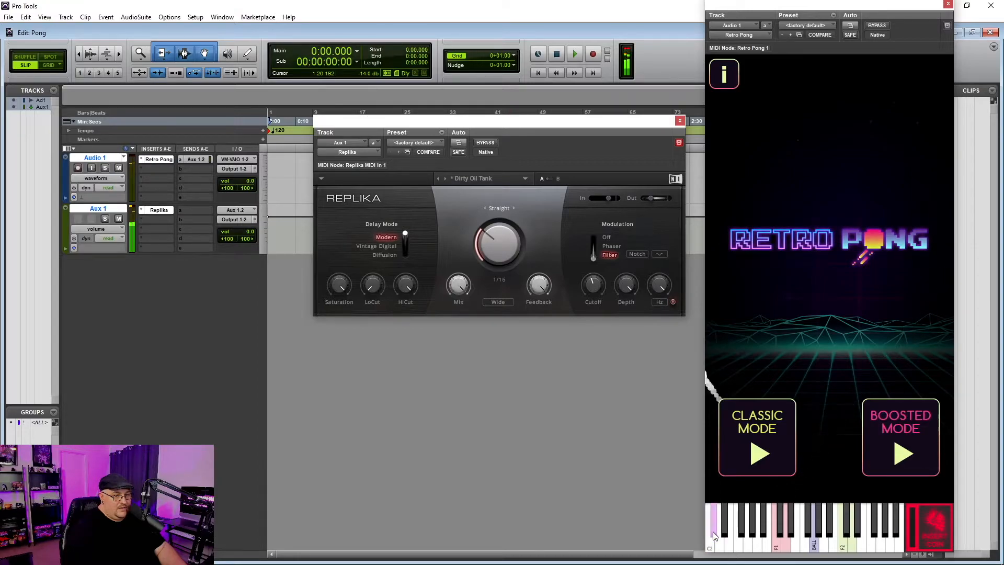
left_click(713, 532)
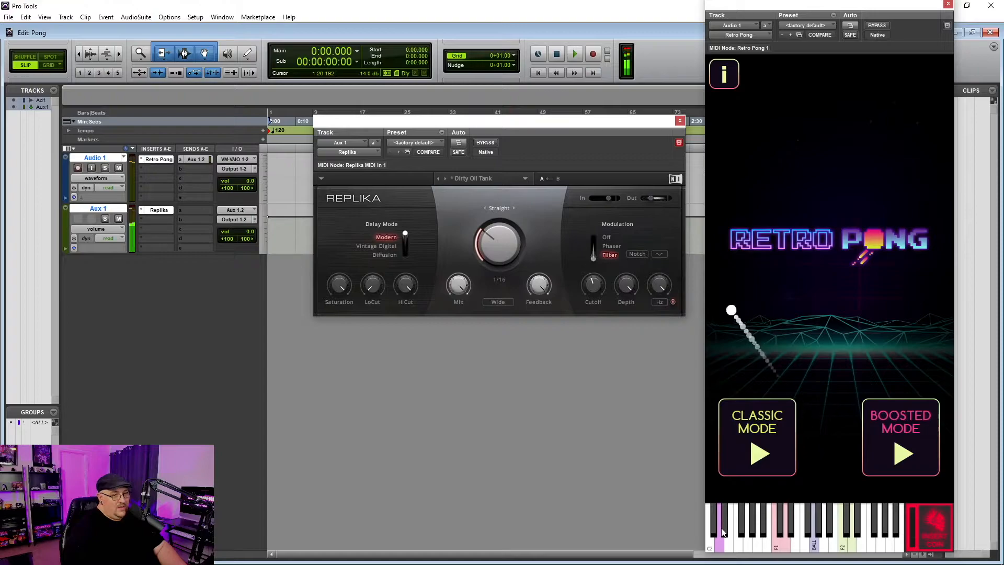
left_click(737, 531)
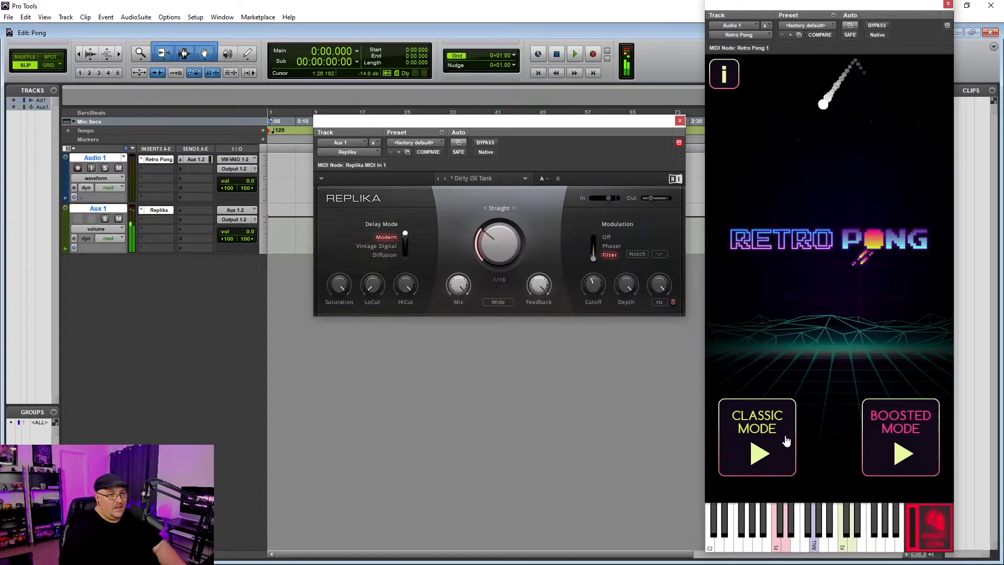
left_click_drag(649, 199, 648, 199)
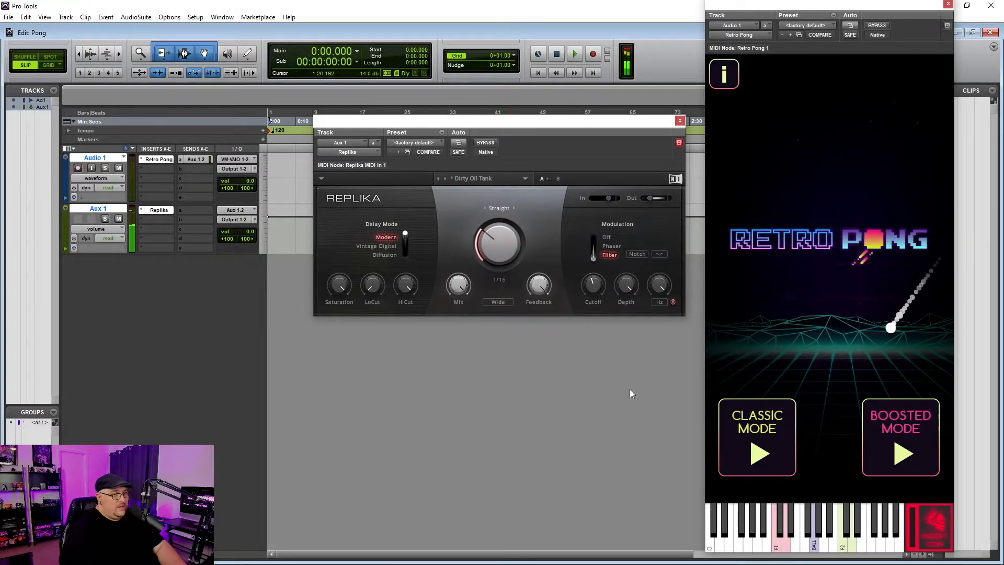
left_click_drag(539, 285, 539, 301)
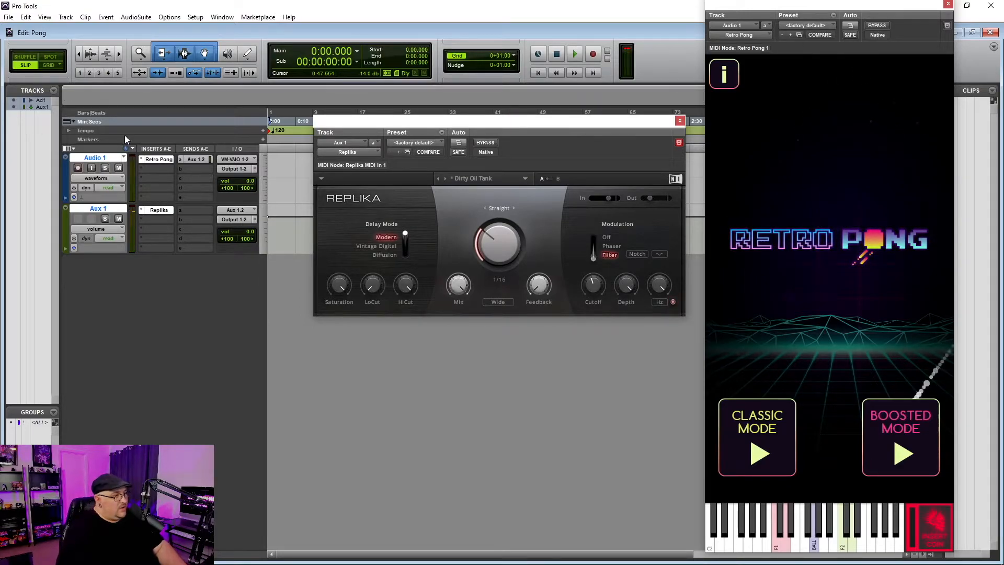
Insert D-Verb on Aux 1's second insert with the Church reverb type, then reopen Replika
left_click(155, 218)
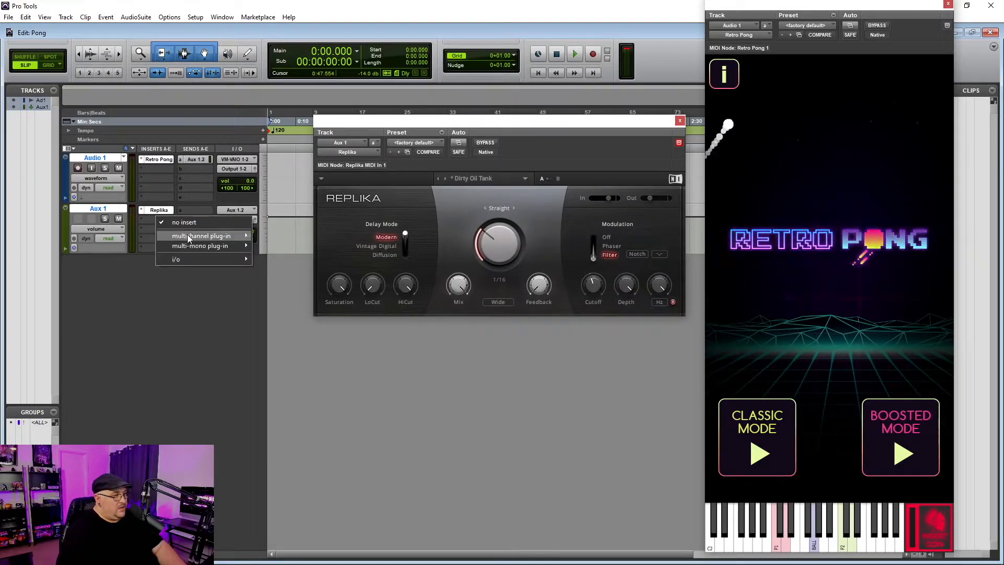
mouse_move(219, 235)
mouse_move(284, 265)
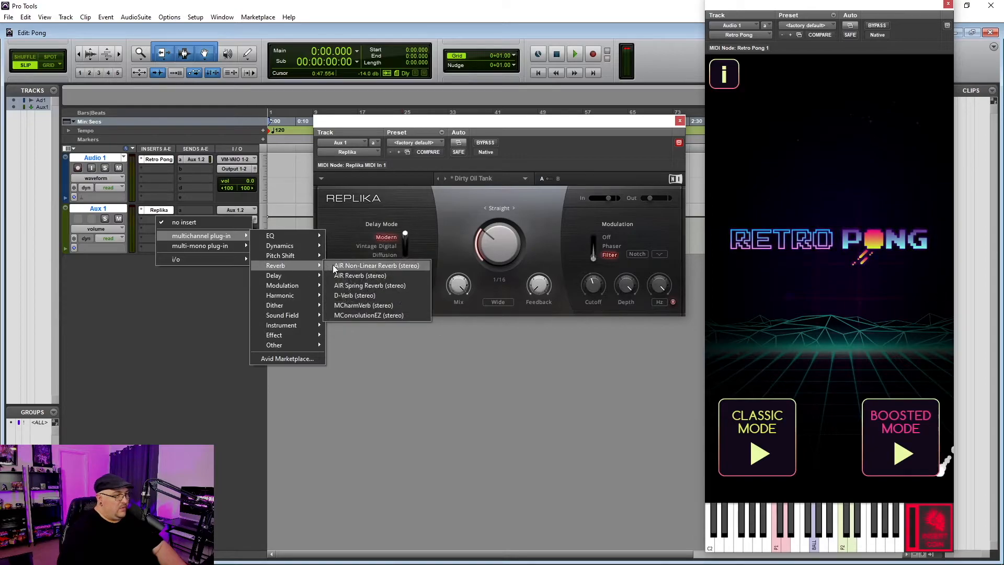
left_click(358, 298)
left_click(385, 176)
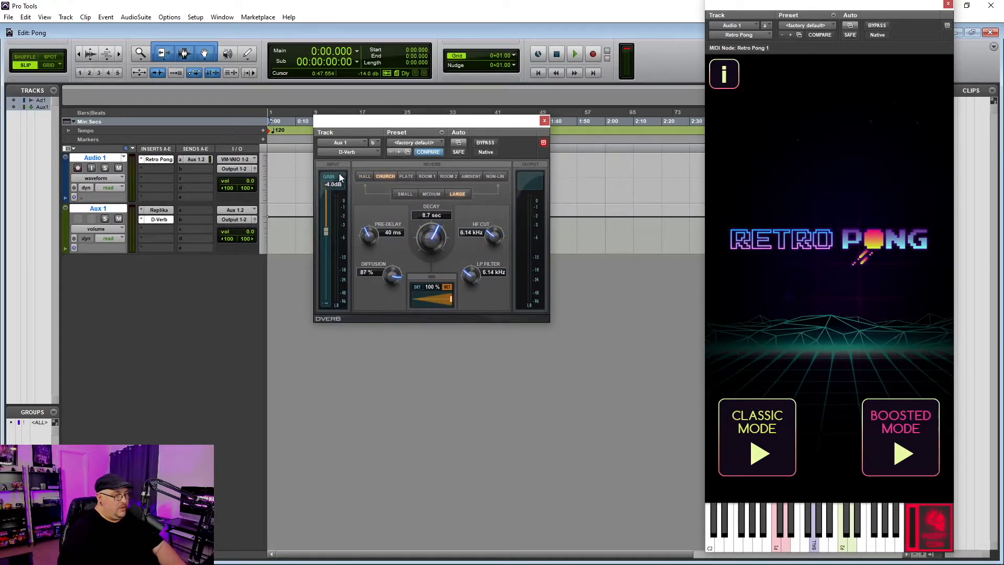
left_click(544, 120)
left_click(159, 210)
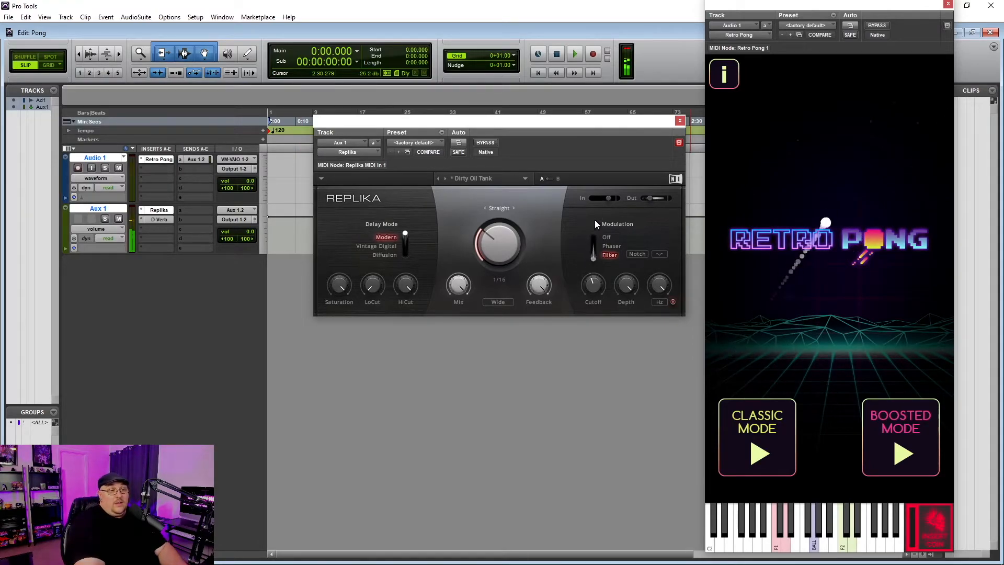
Raise Replika's output to -21.1 dB, play notes around C2, and start a Retro Pong game
mouse_move(648, 199)
left_click_drag(648, 199, 651, 199)
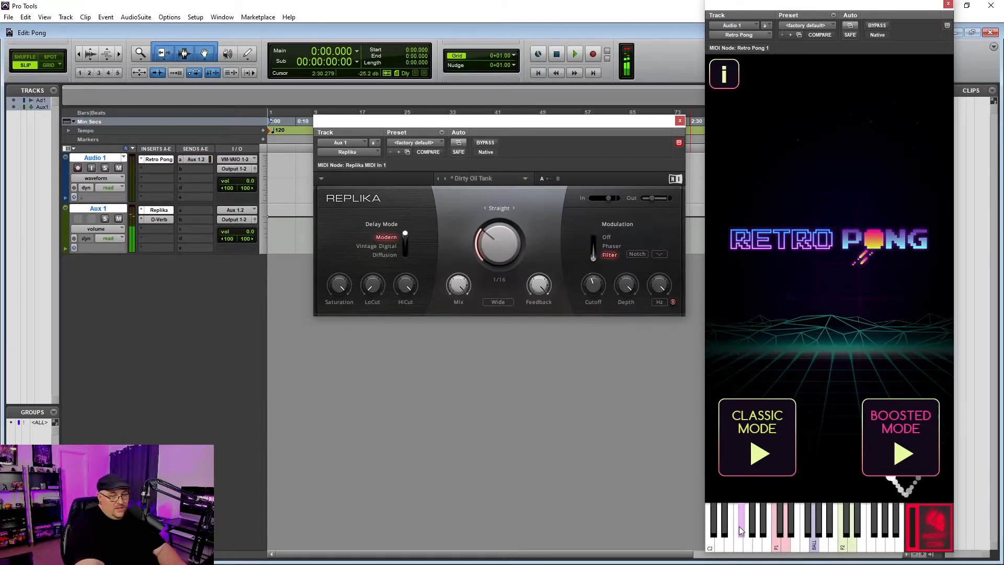
left_click(723, 529)
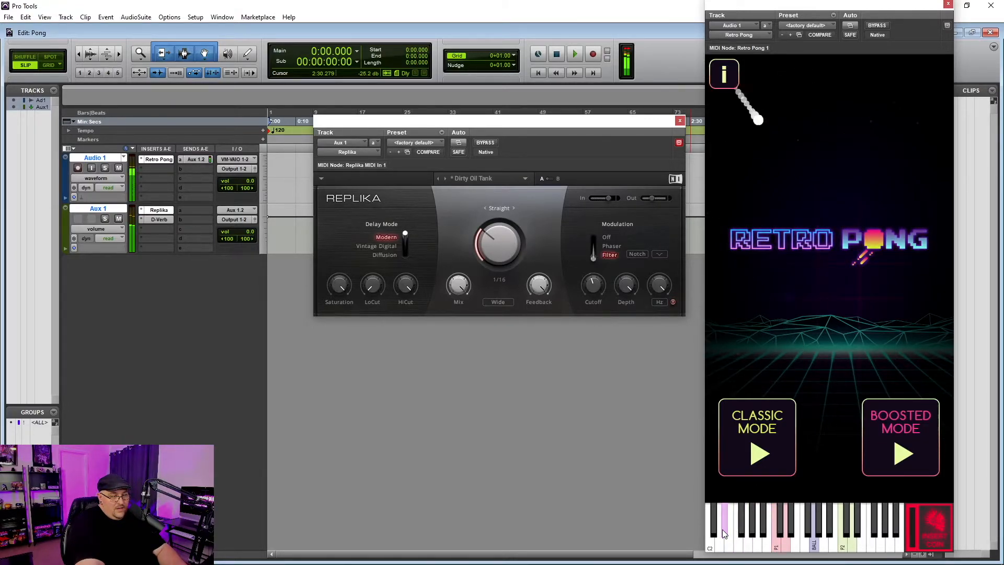
left_click(730, 542)
left_click(743, 533)
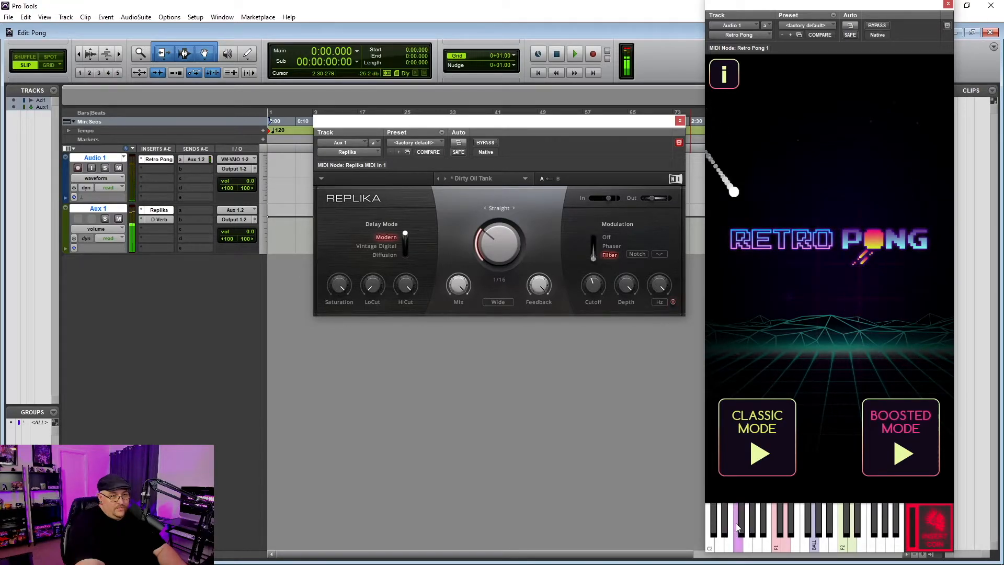
left_click(730, 539)
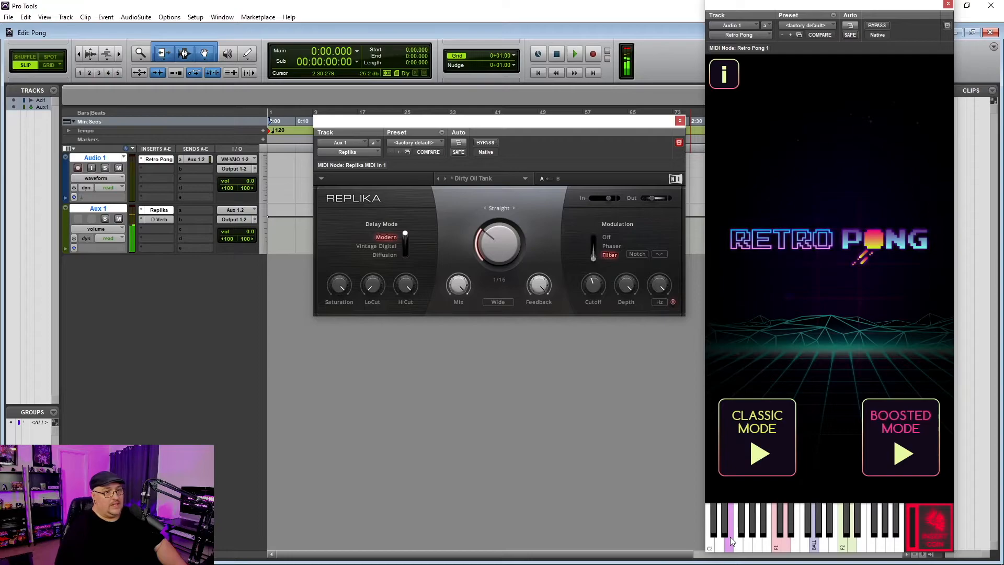
left_click(708, 516)
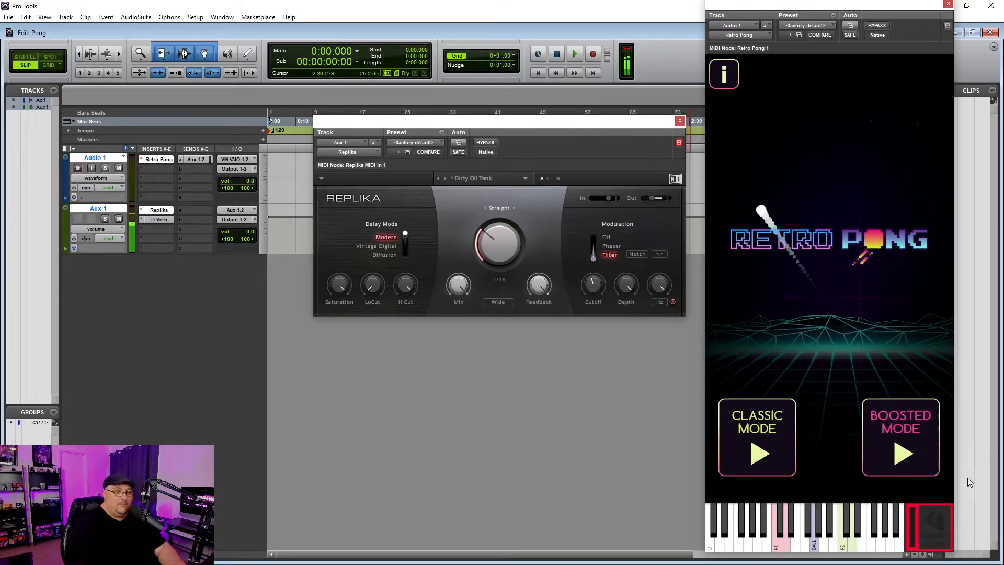
left_click(900, 442)
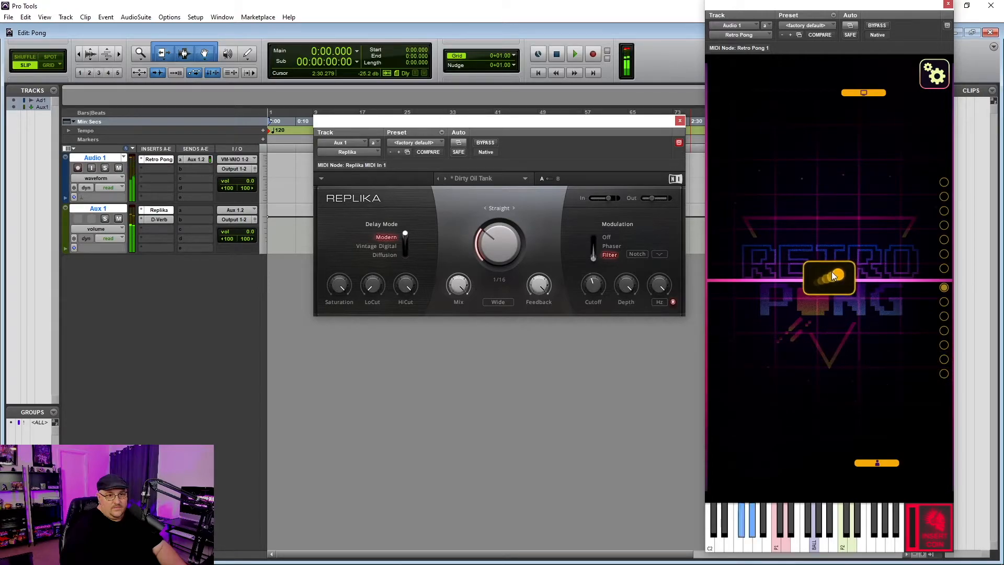
Serve the ball twice to play two Retro Pong rounds
left_click(831, 273)
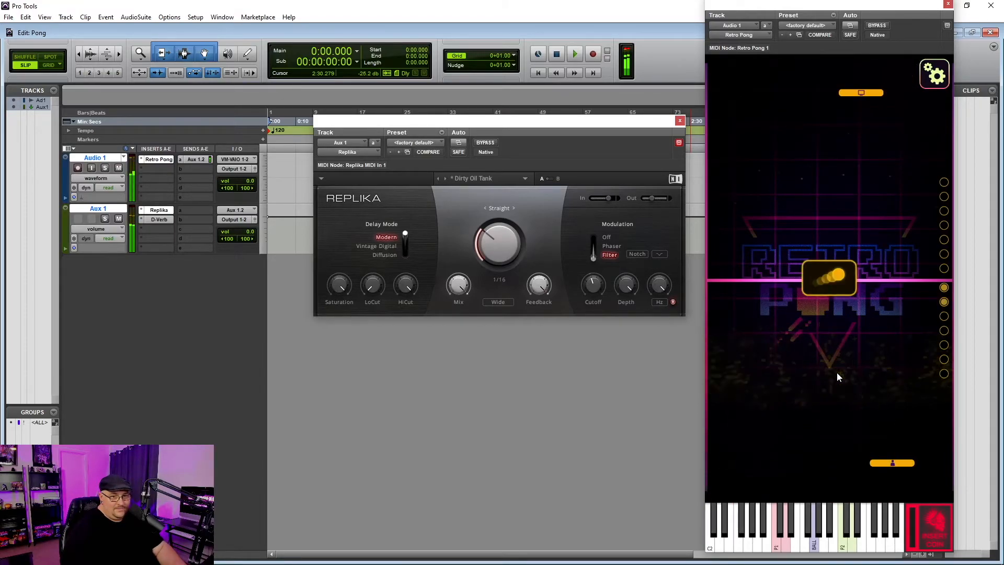
left_click(829, 290)
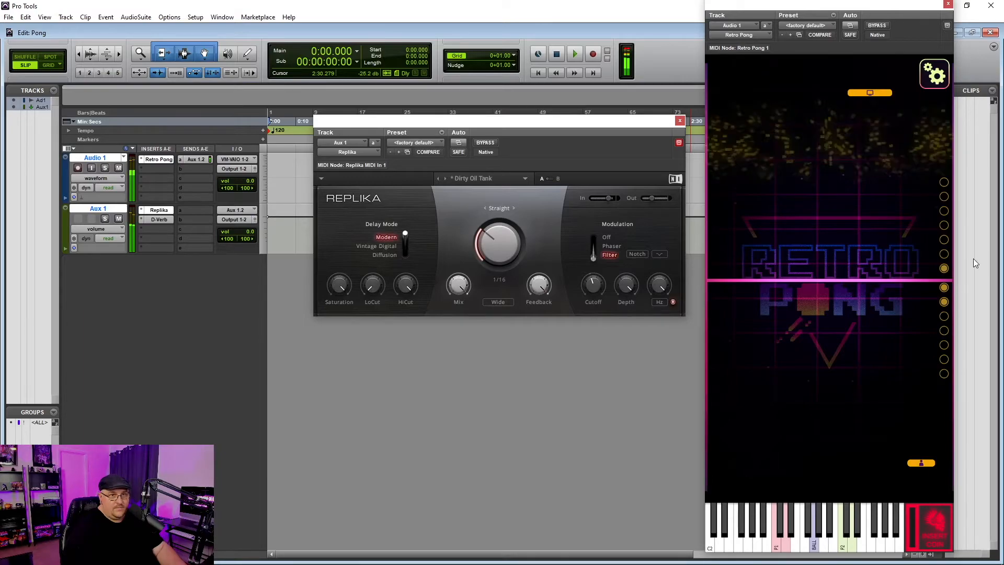
Pause Retro Pong, cancel the quit prompt, and move the Replika window above the tracks
left_click(939, 82)
left_click(934, 98)
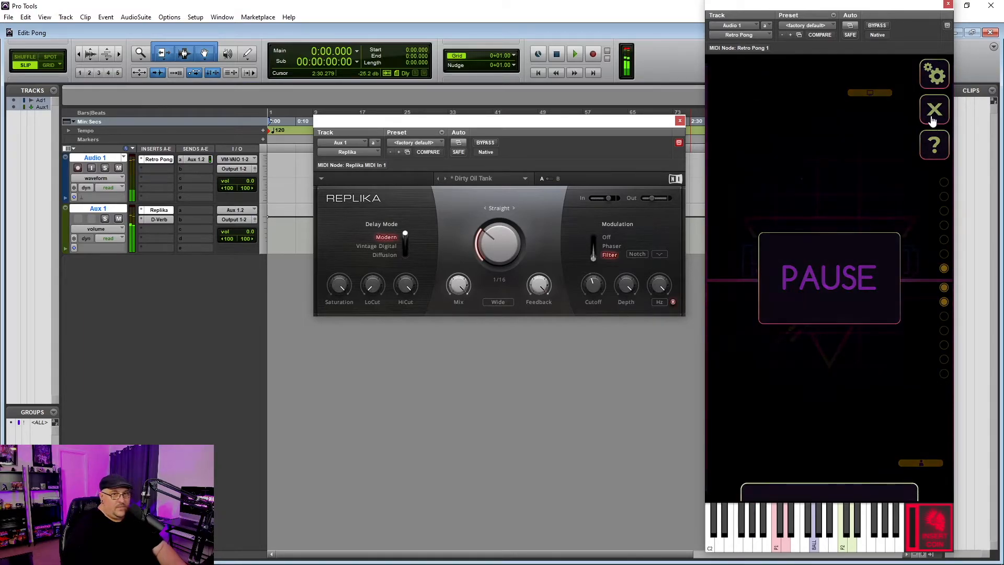
left_click_drag(539, 286, 540, 291)
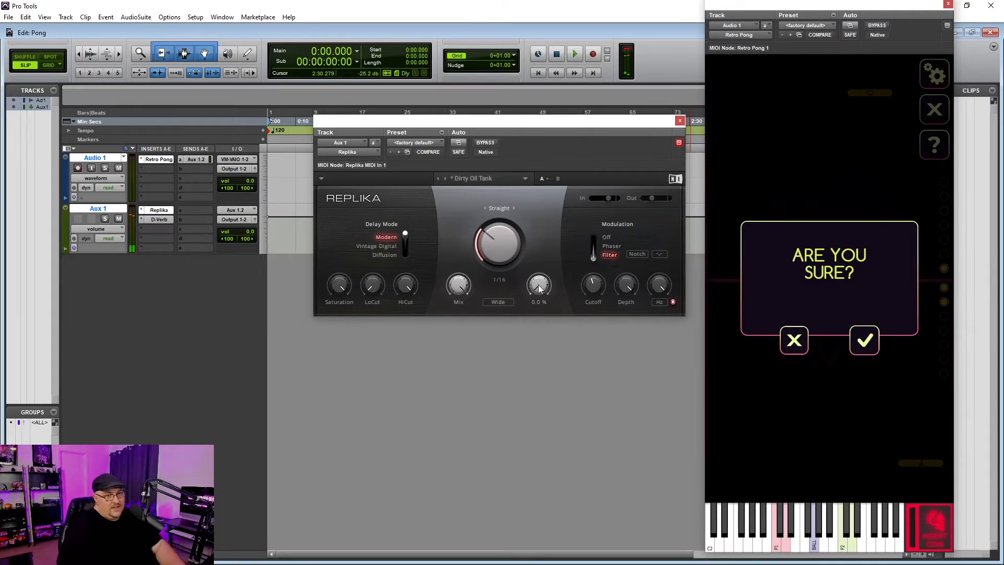
left_click(794, 342)
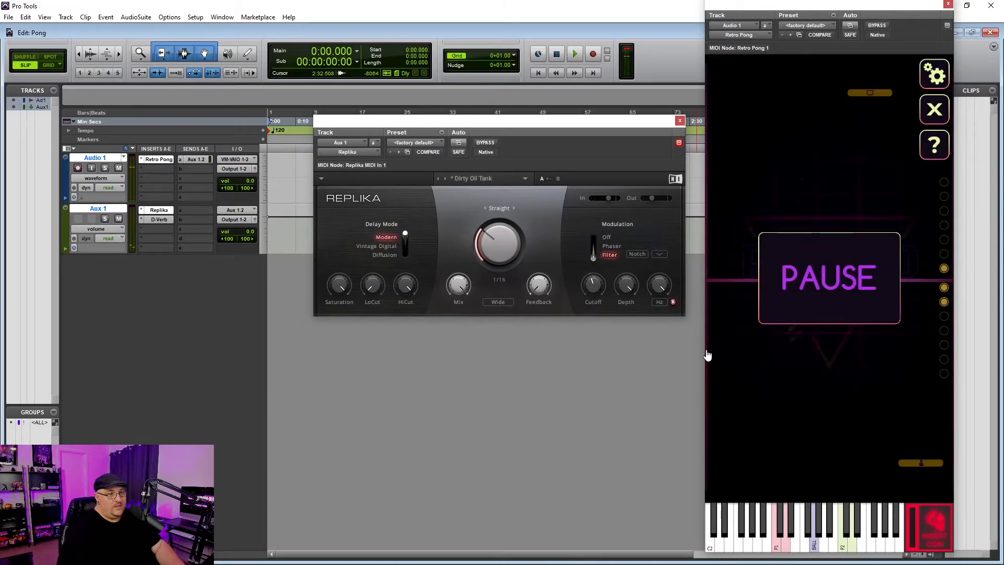
left_click_drag(535, 123, 543, 26)
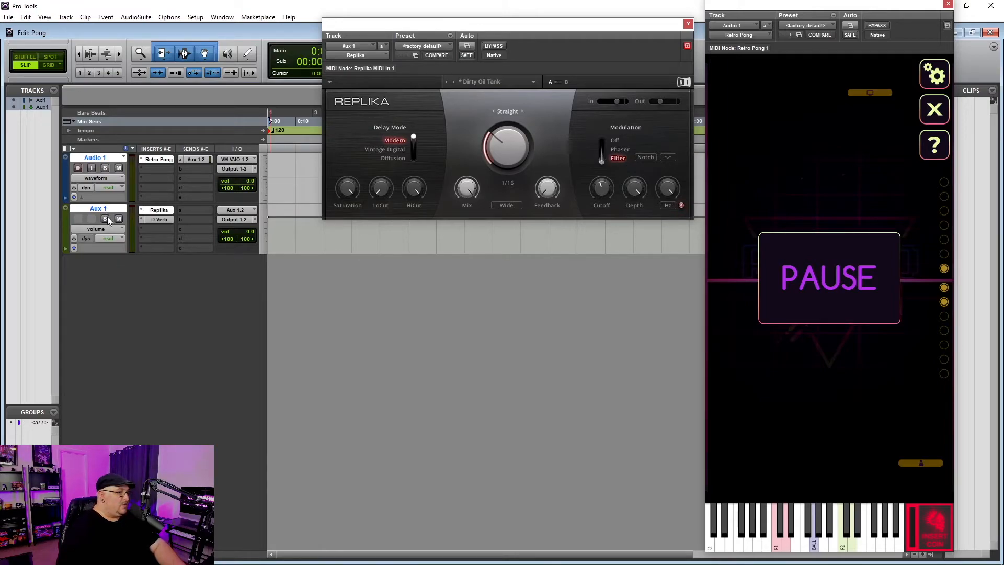
Create a new stereo Audio Track named Audio 2 as Aux 1's output destination
left_click(234, 219)
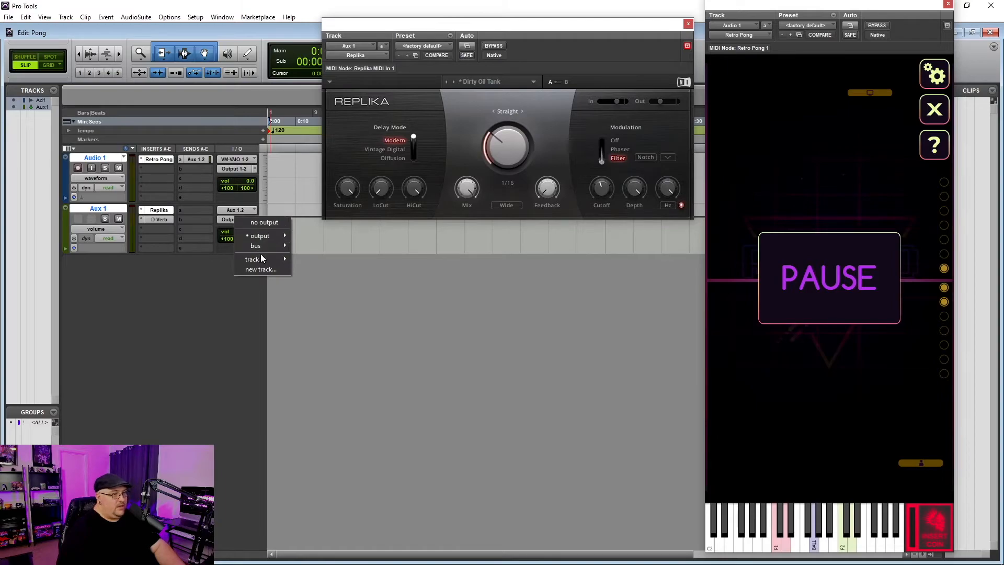
left_click(260, 270)
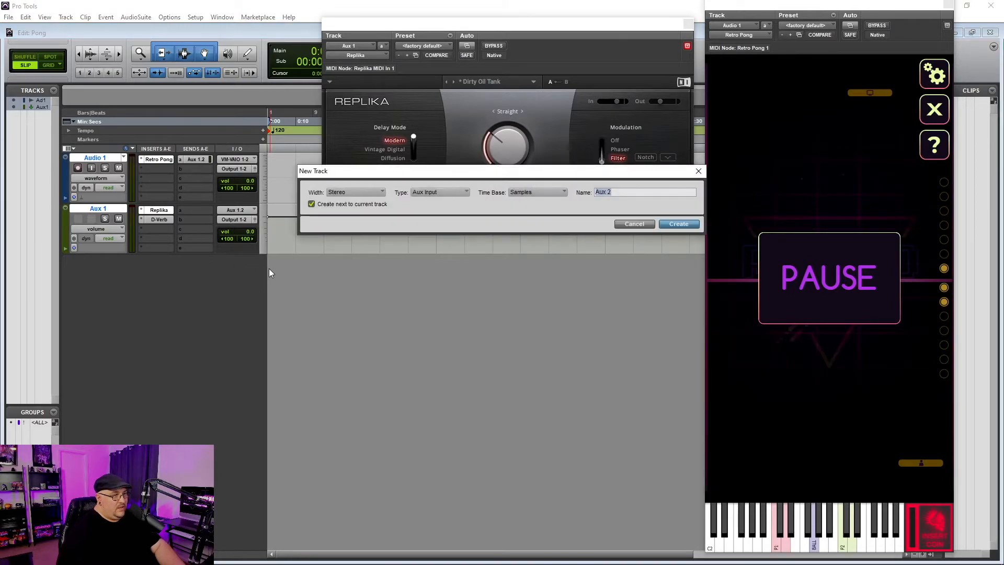
left_click(425, 193)
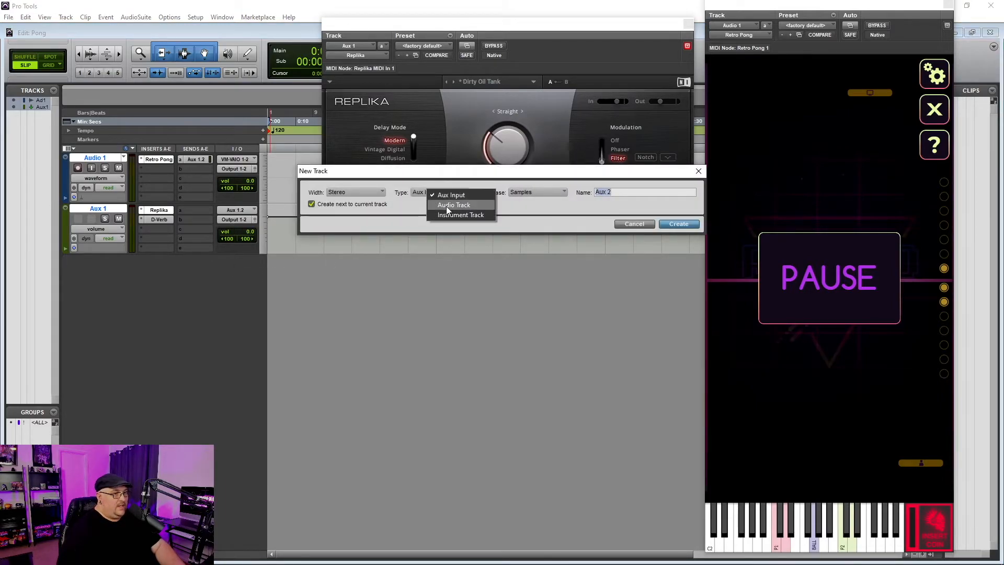
left_click(447, 206)
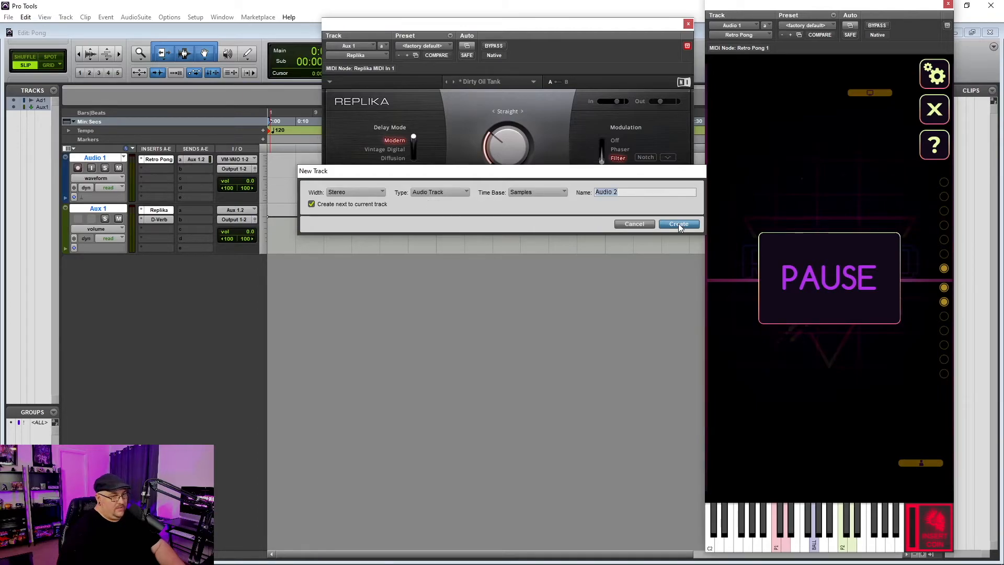
left_click(679, 225)
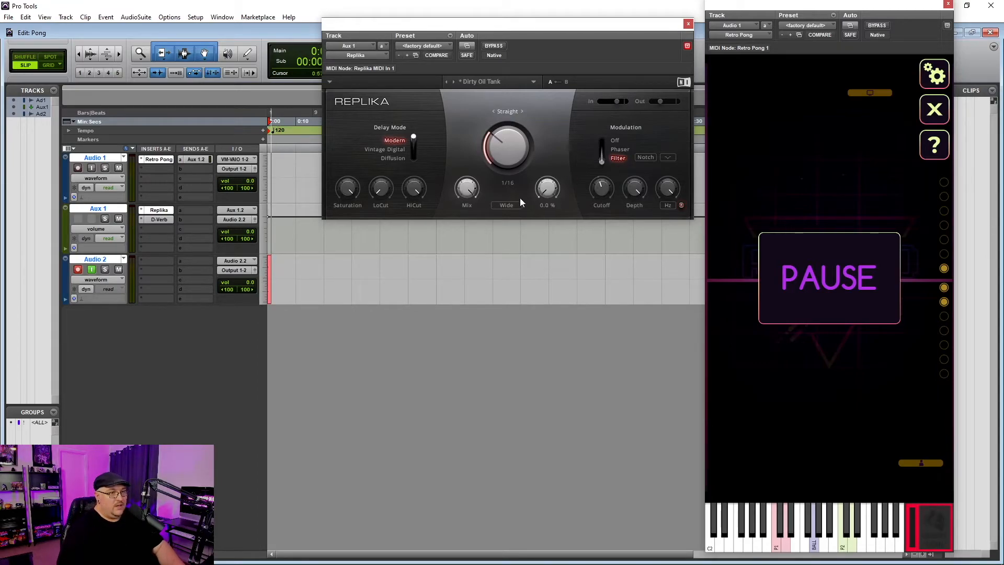
Resume the paused Pong game during recording, play a stretch, then stop recording
left_click_drag(552, 193, 552, 190)
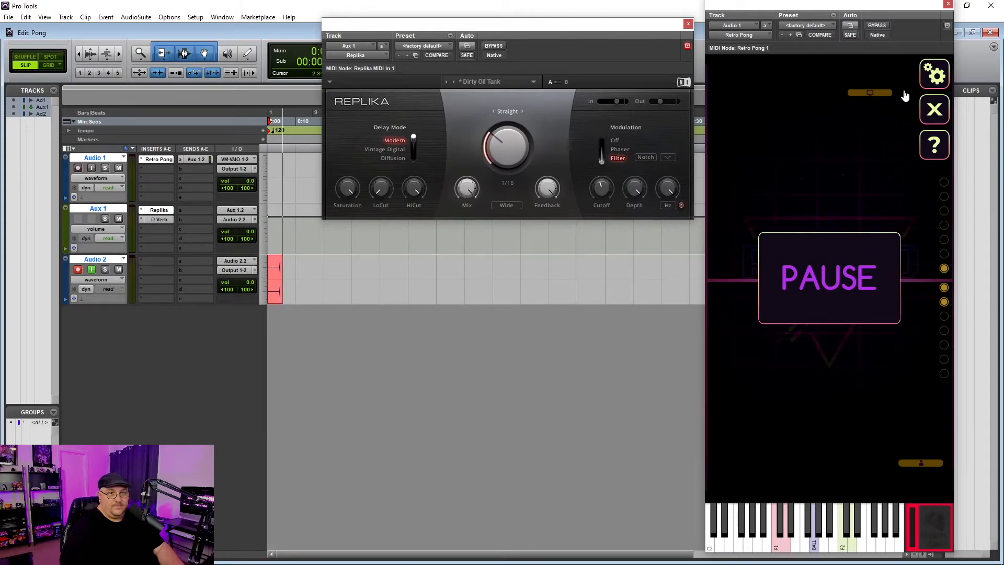
left_click(935, 73)
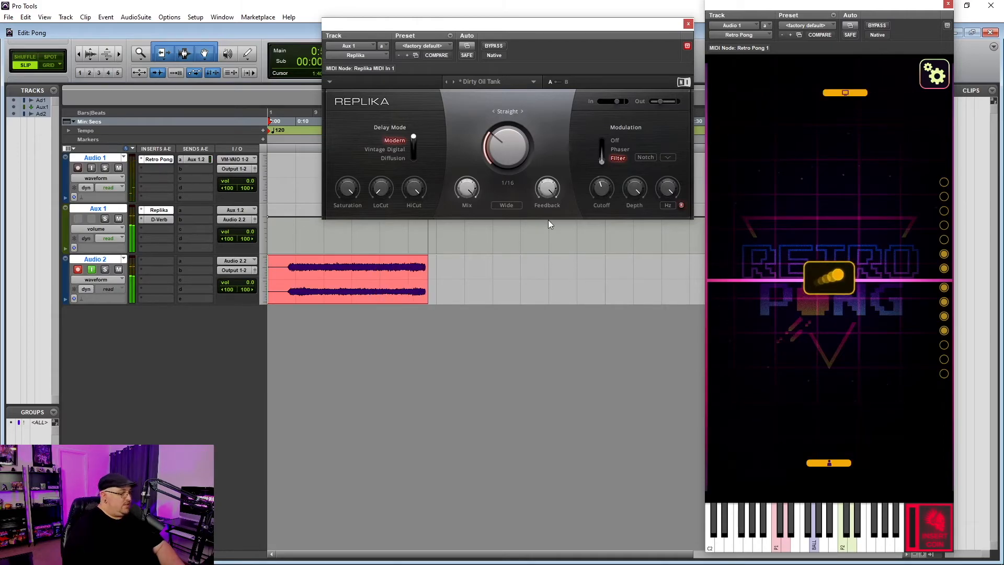
mouse_move(547, 193)
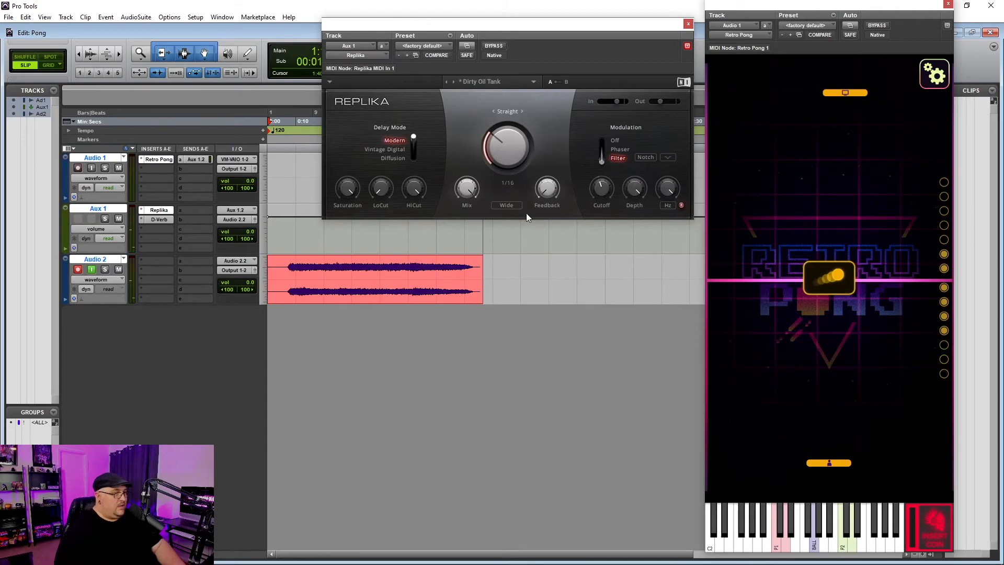
key("space")
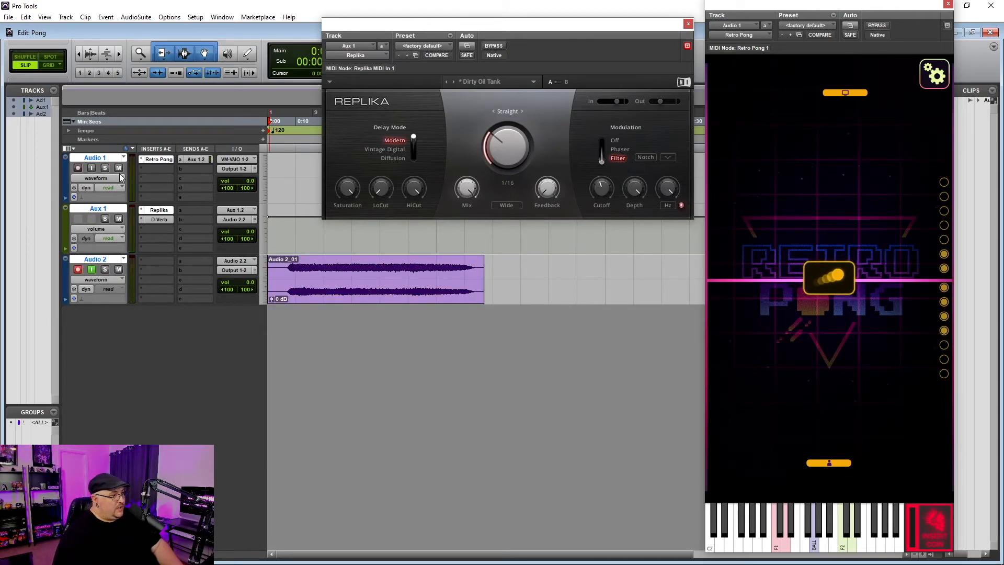
Mute Aux 1, start playback at the Audio 2_01 clip, and disarm Audio 2 for listening
left_click(119, 219)
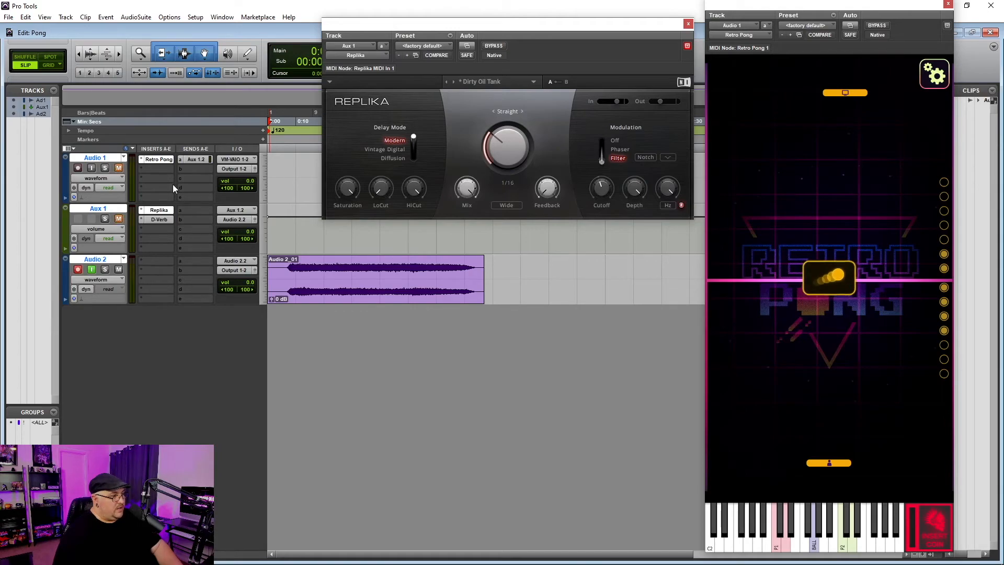
left_click(363, 287)
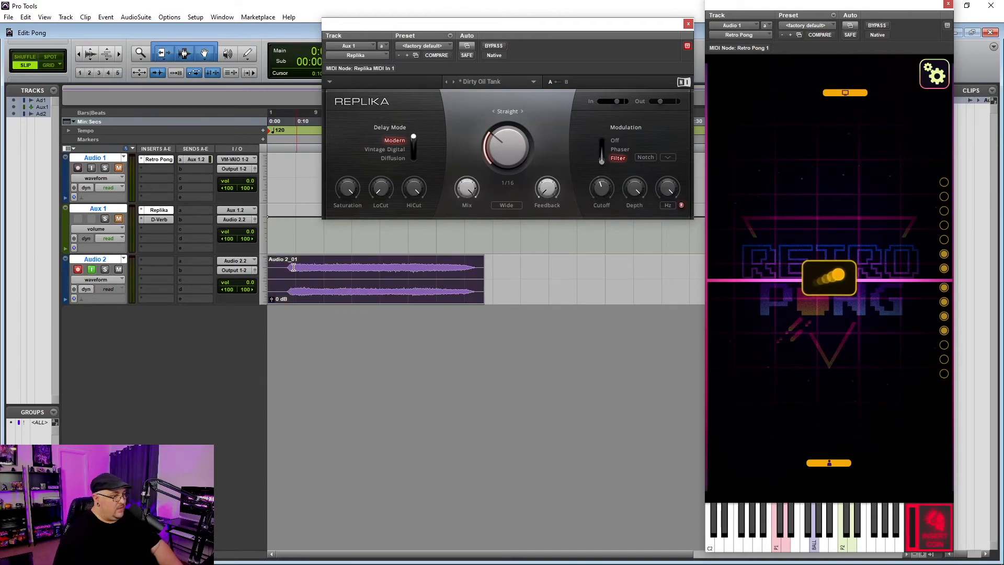
left_click(286, 267)
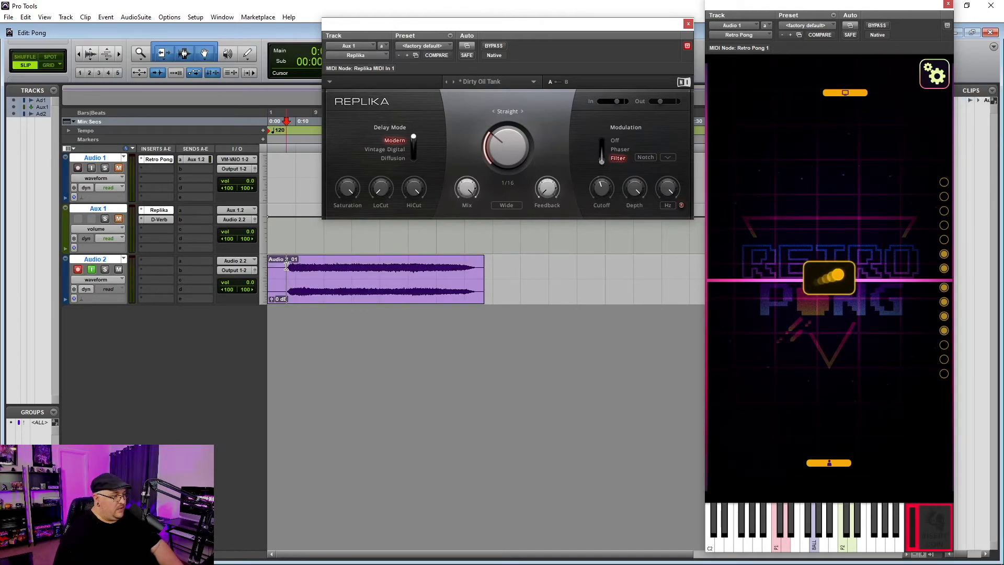
left_click(91, 269)
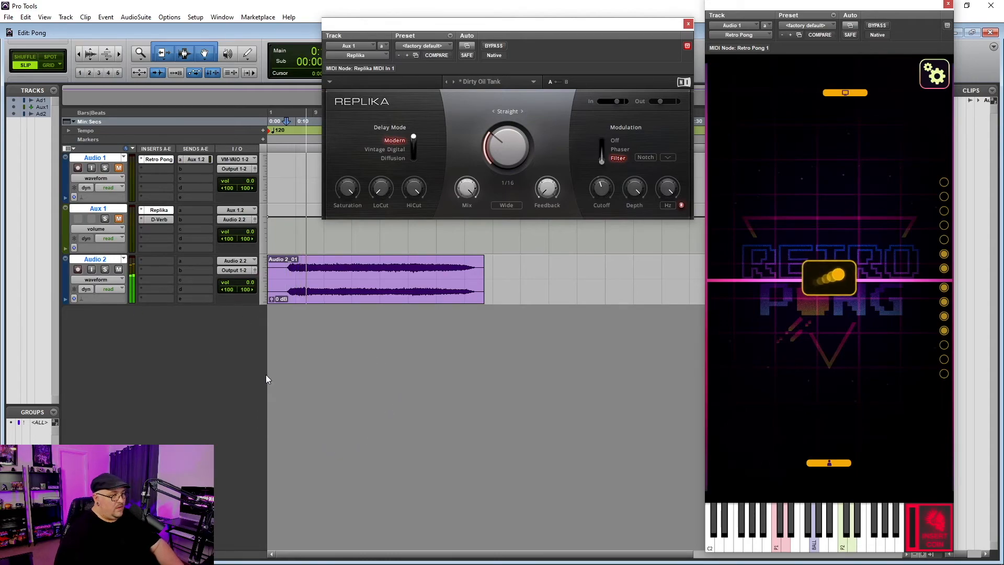
key("space")
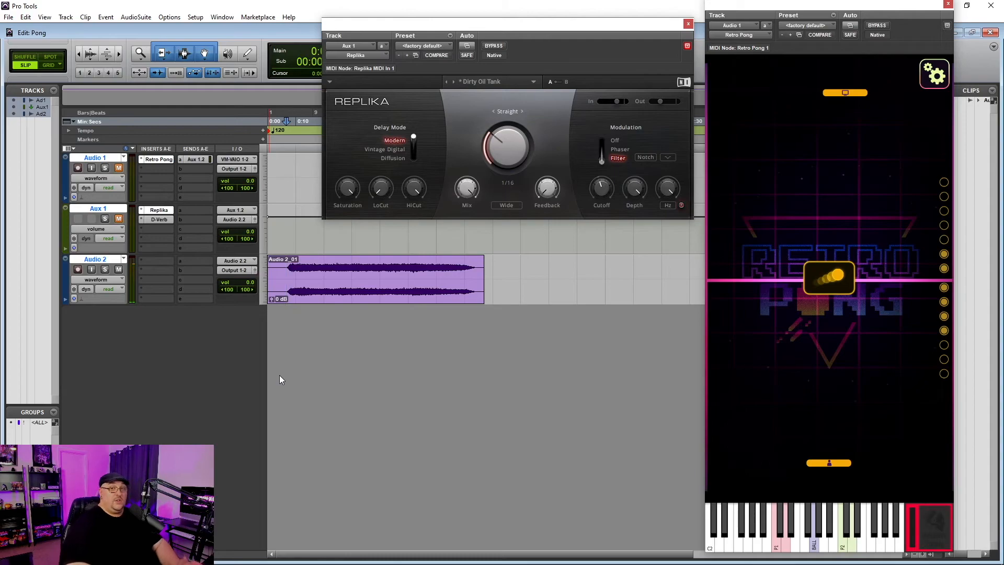